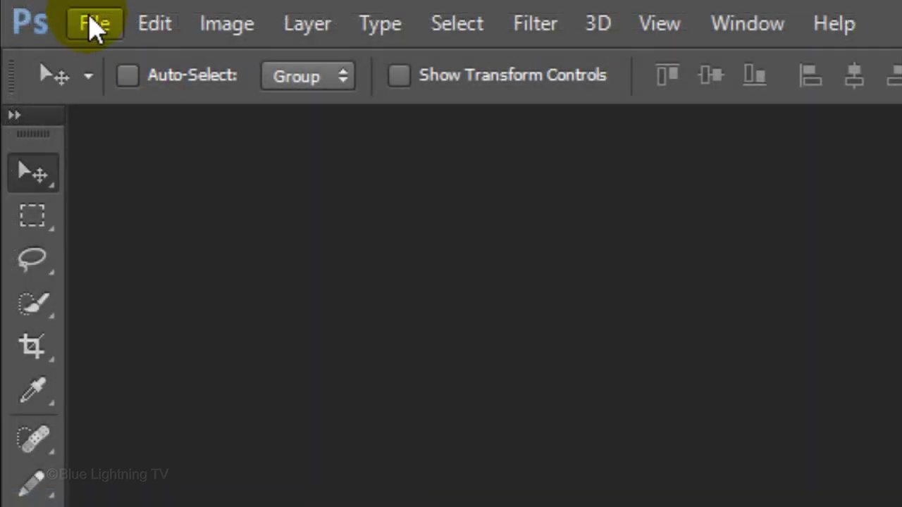
Set the new document to 870 × 800 pixels at 150 ppi resolution
{"action": "left_click", "coordinate": [27, 9]}
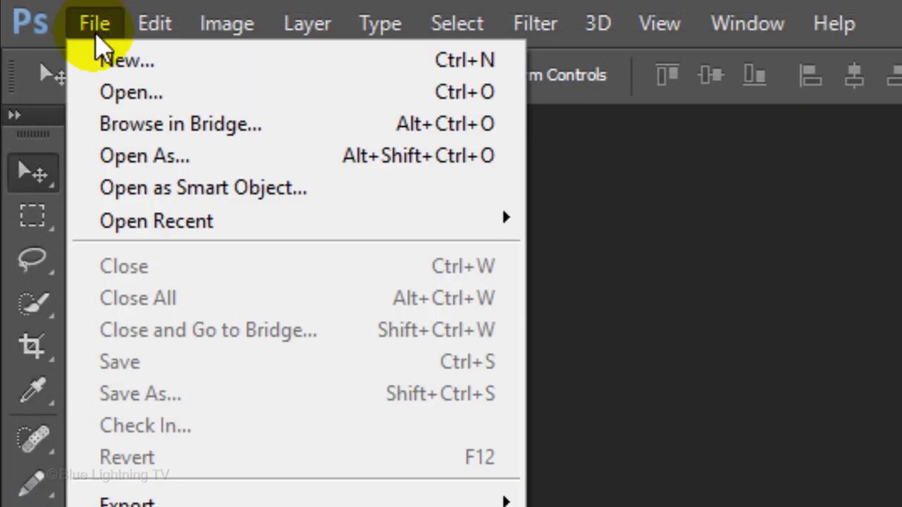
{"action": "left_click", "coordinate": [105, 61]}
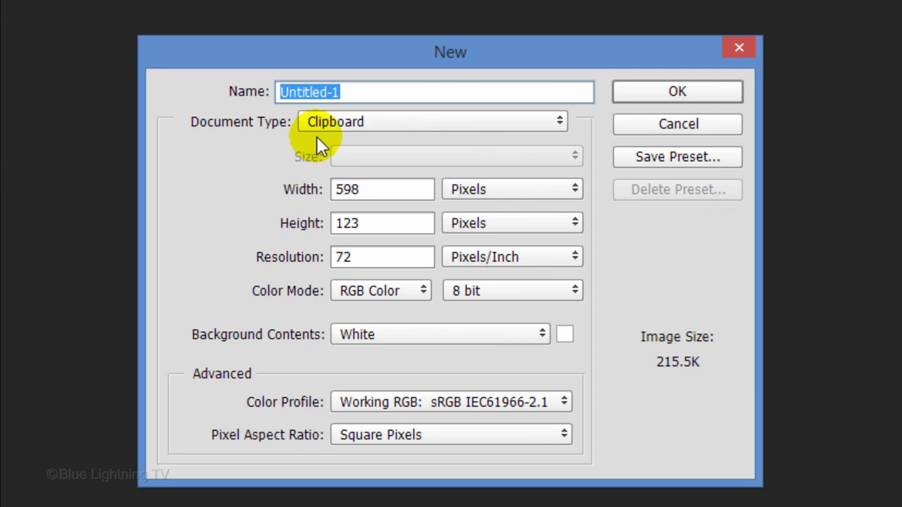
{"action": "double_click", "coordinate": [381, 189]}
{"action": "type", "text": "870"}
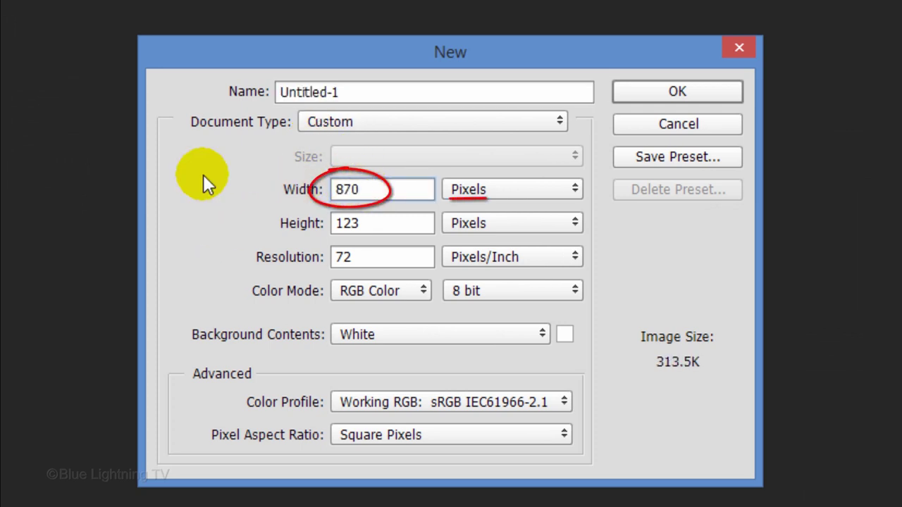
{"action": "double_click", "coordinate": [373, 223]}
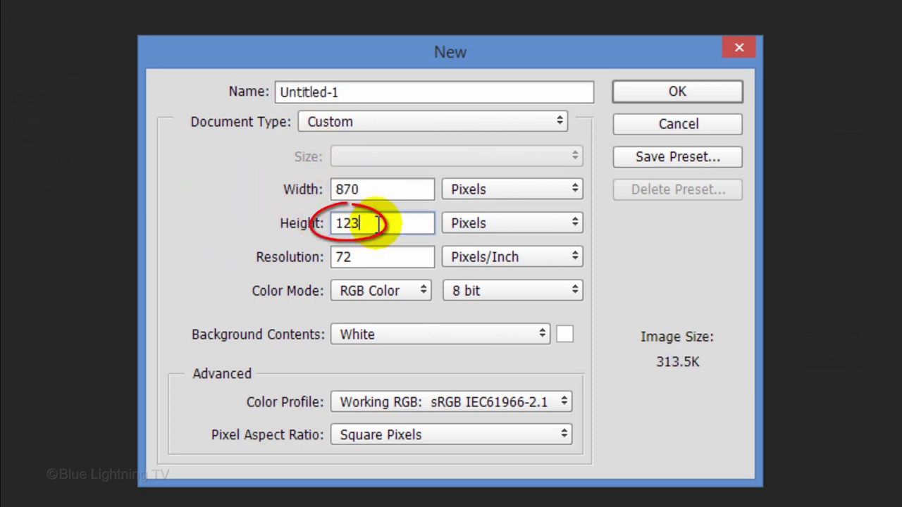
{"action": "type", "text": "800"}
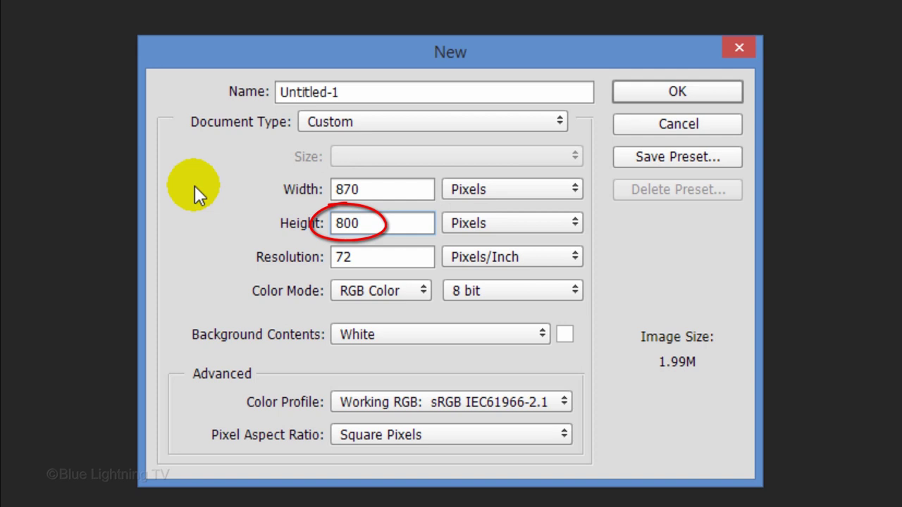
{"action": "double_click", "coordinate": [343, 257]}
{"action": "type", "text": "15"}
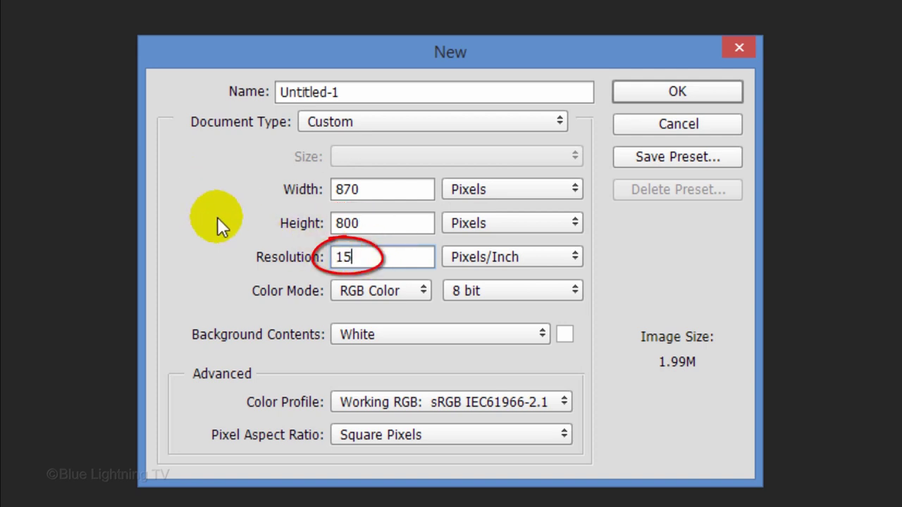
{"action": "type", "text": "0"}
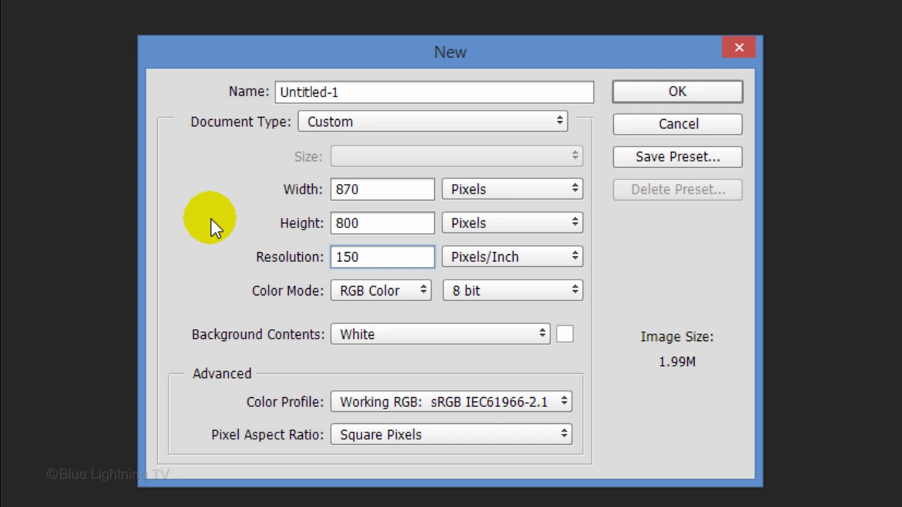
Choose a custom CED21D yellow-green as the background contents colour
{"action": "left_click", "coordinate": [476, 337]}
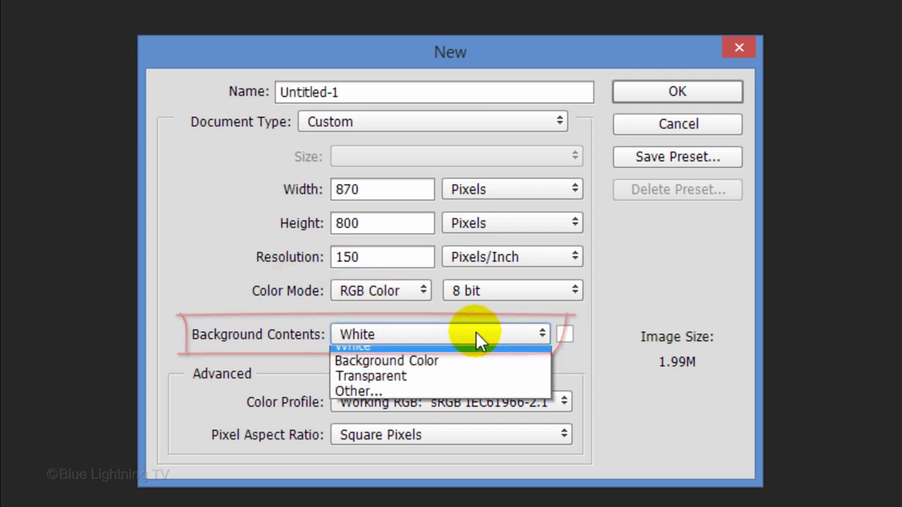
{"action": "left_click", "coordinate": [447, 400]}
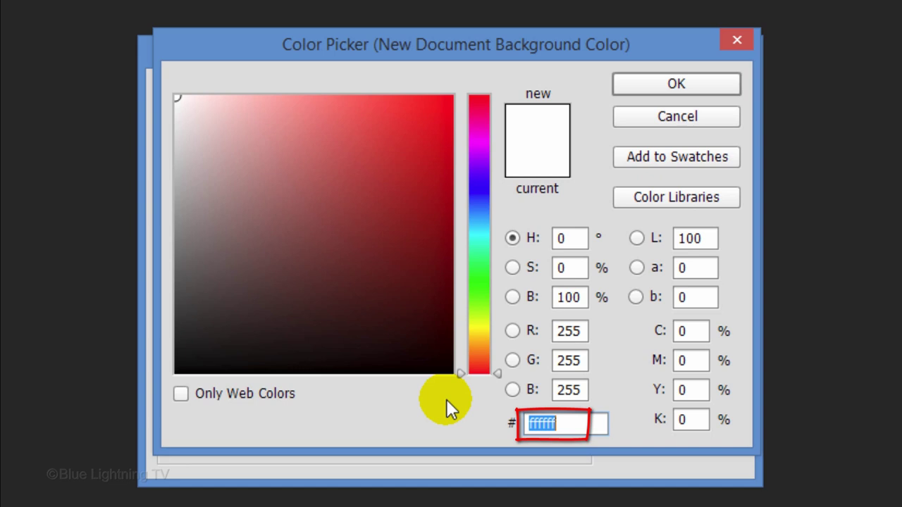
{"action": "type", "text": "CE"}
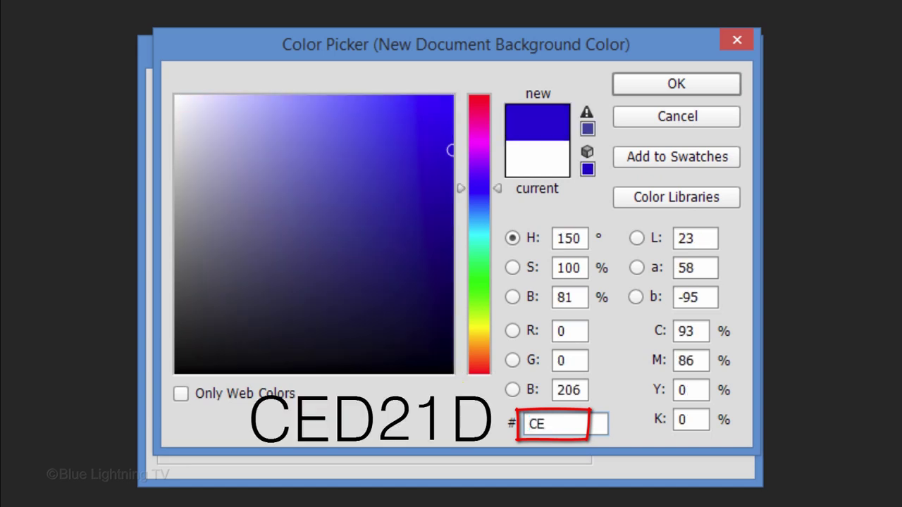
{"action": "type", "text": "D21D"}
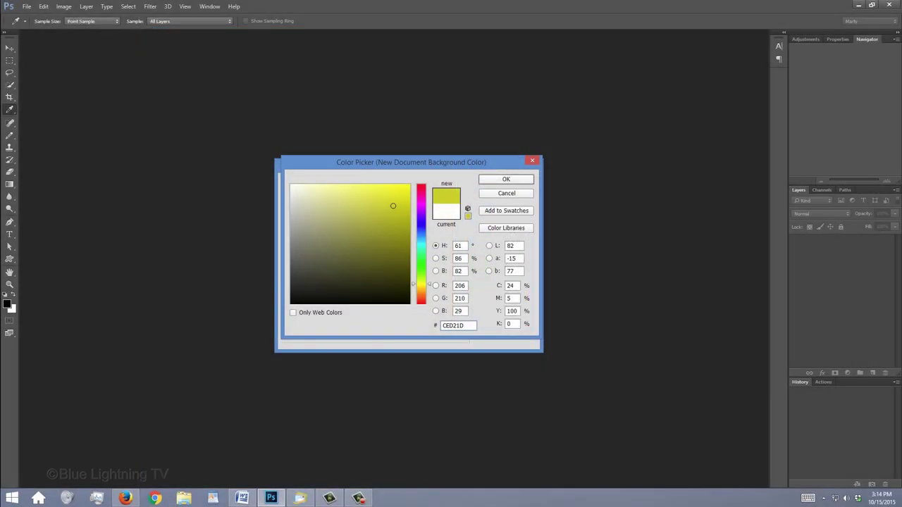
{"action": "key", "text": "Return"}
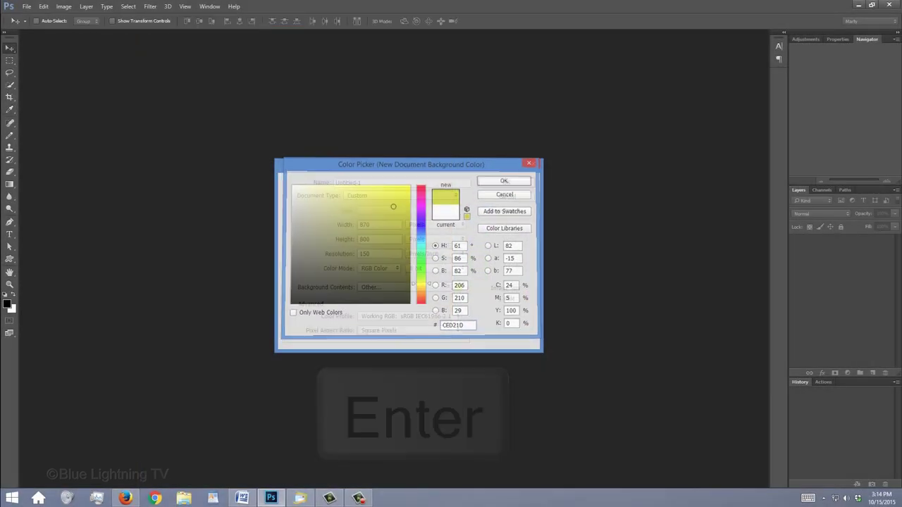
Create the document, set the foreground colour to CED21D, and check the View menu's ruler options
{"action": "key", "text": "Return"}
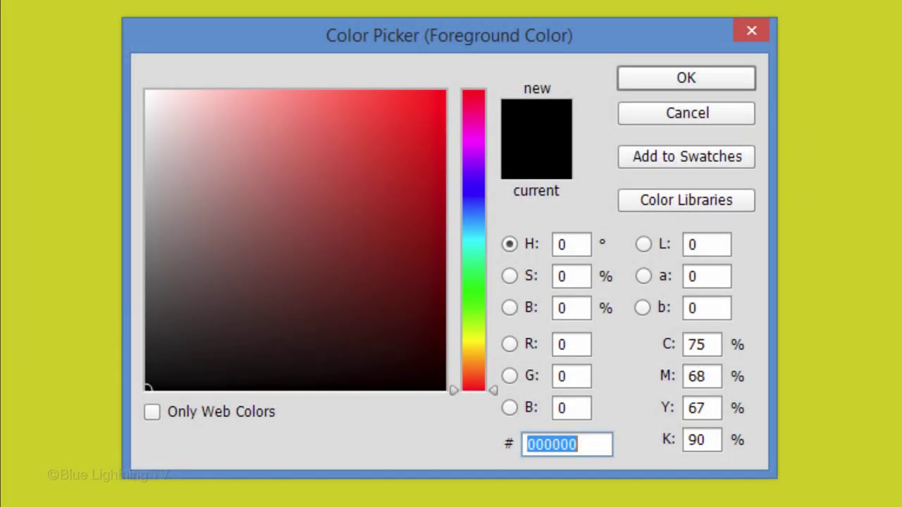
{"action": "type", "text": "CED21D"}
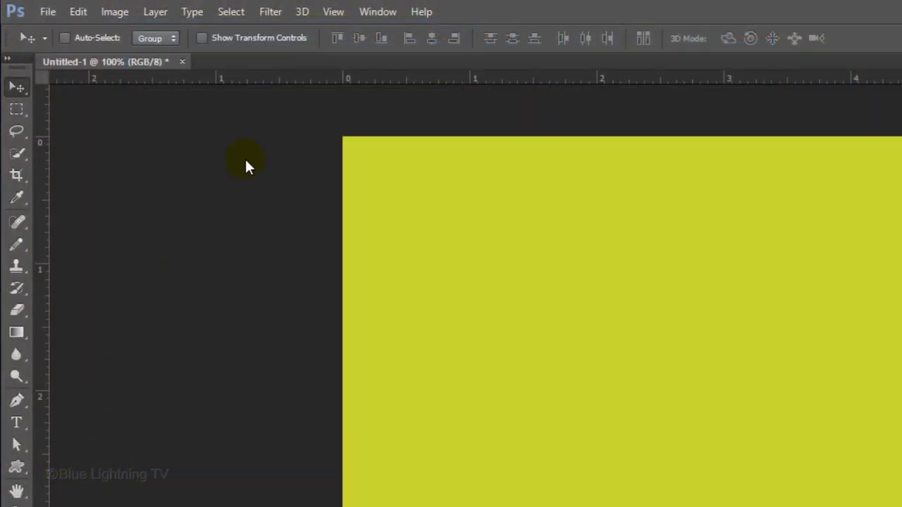
{"action": "left_click", "coordinate": [334, 13]}
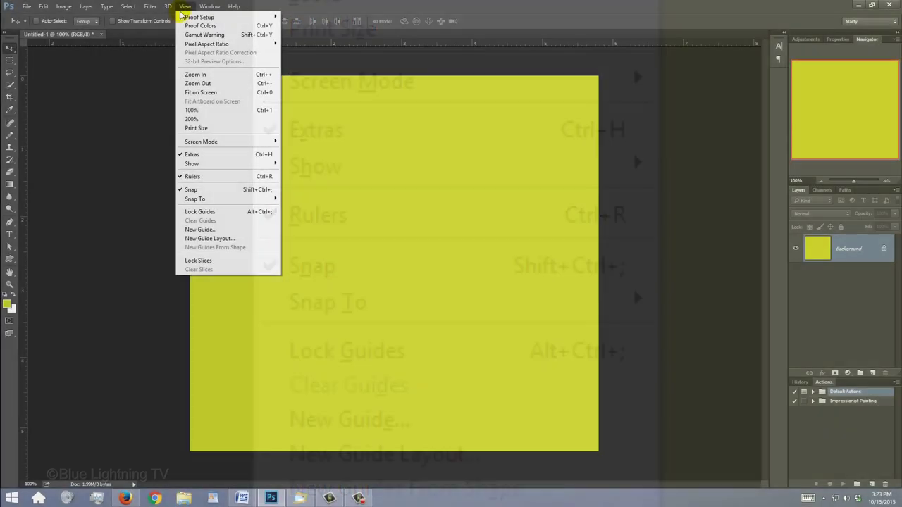
Drag guides from the top and left rulers so they cross at the canvas centre
{"action": "key", "text": "Escape"}
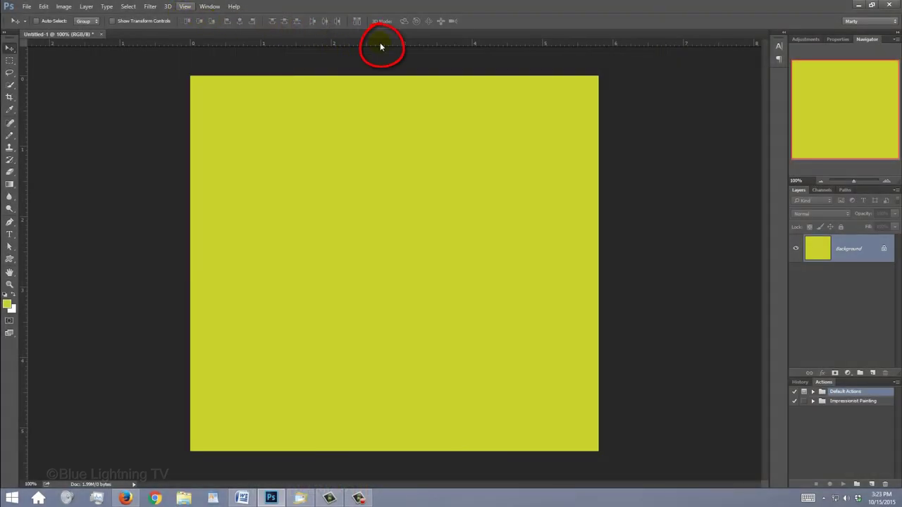
{"action": "left_click_drag", "start_coordinate": [381, 46], "coordinate": [374, 263]}
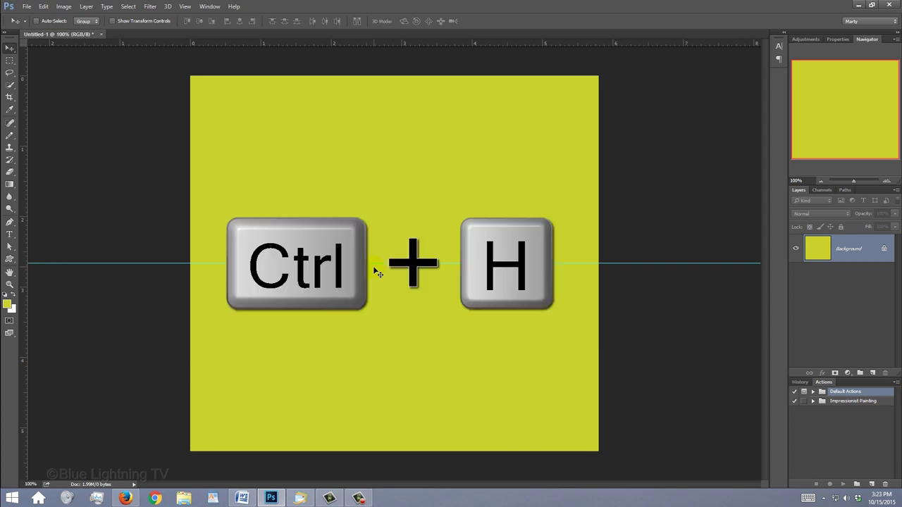
{"action": "left_click", "coordinate": [23, 258]}
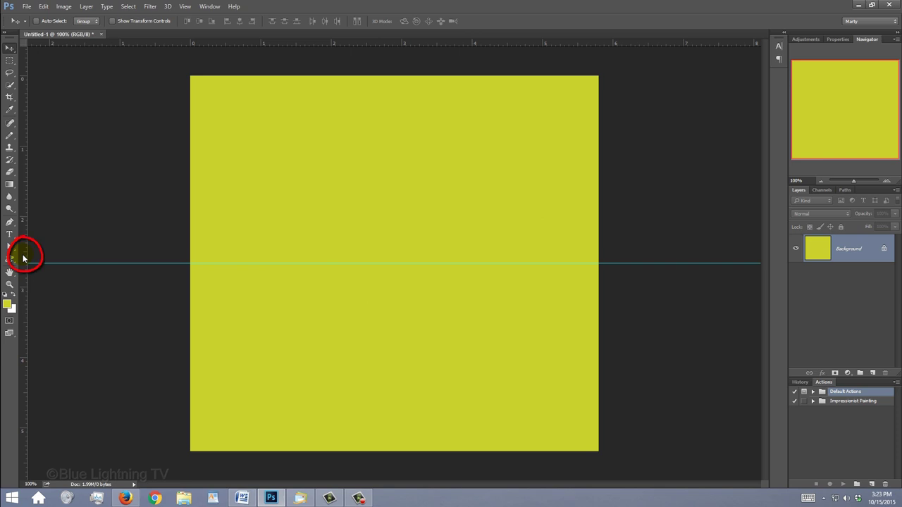
{"action": "left_click_drag", "start_coordinate": [23, 258], "coordinate": [395, 259]}
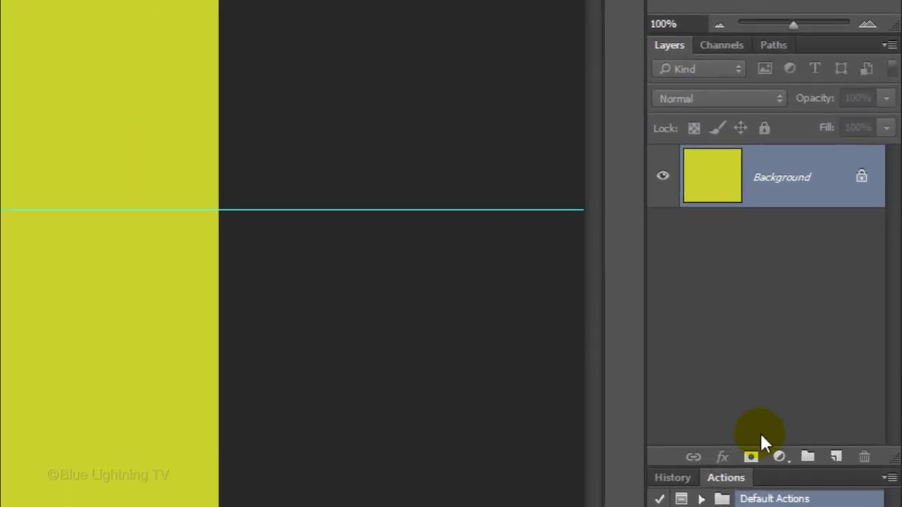
Add Layer 1 and draw a circular selection centred on the guides' crossing
{"action": "left_click", "coordinate": [873, 374]}
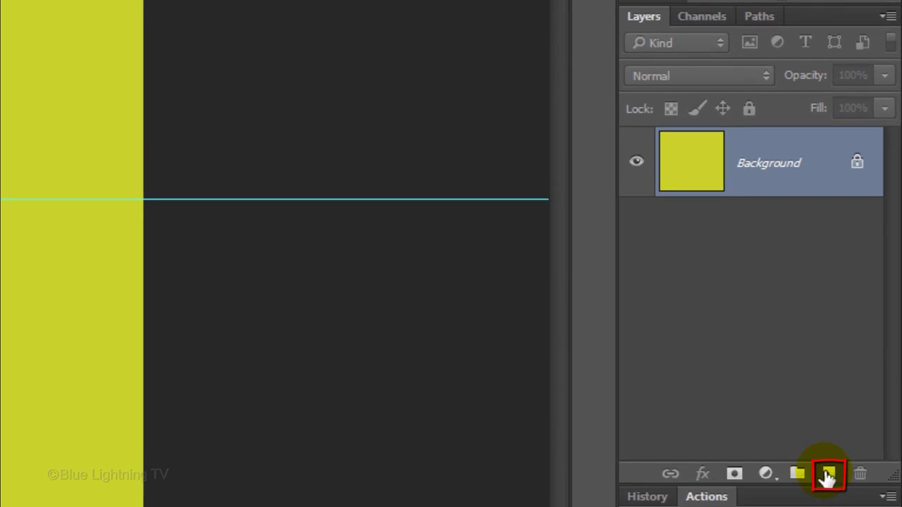
{"action": "left_click", "coordinate": [827, 474]}
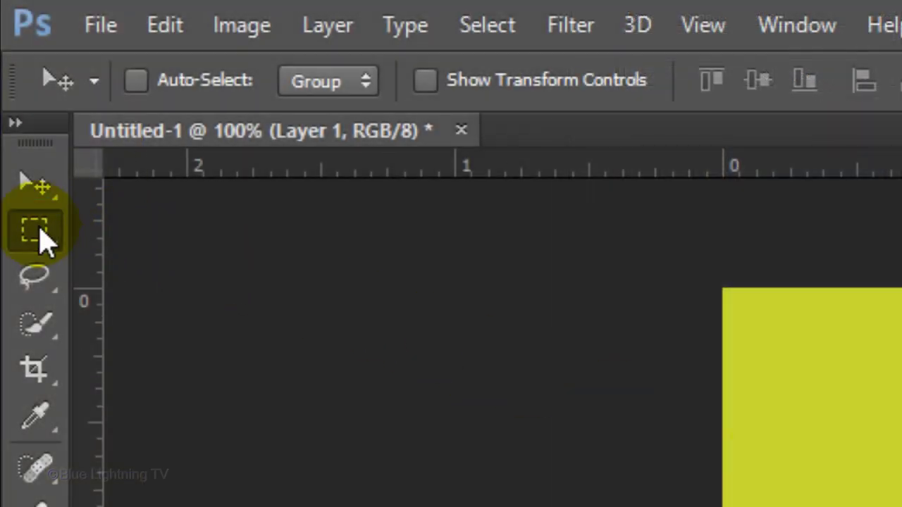
{"action": "right_click", "coordinate": [40, 235]}
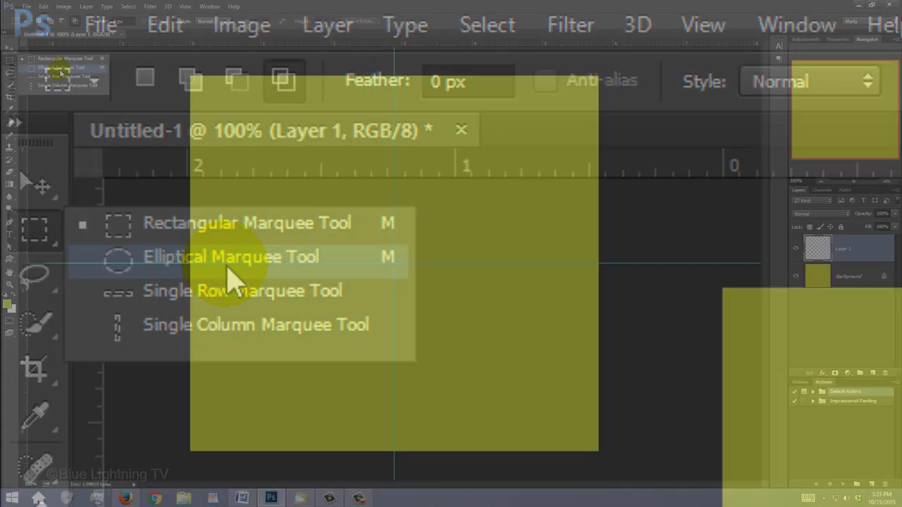
{"action": "left_click", "coordinate": [228, 267]}
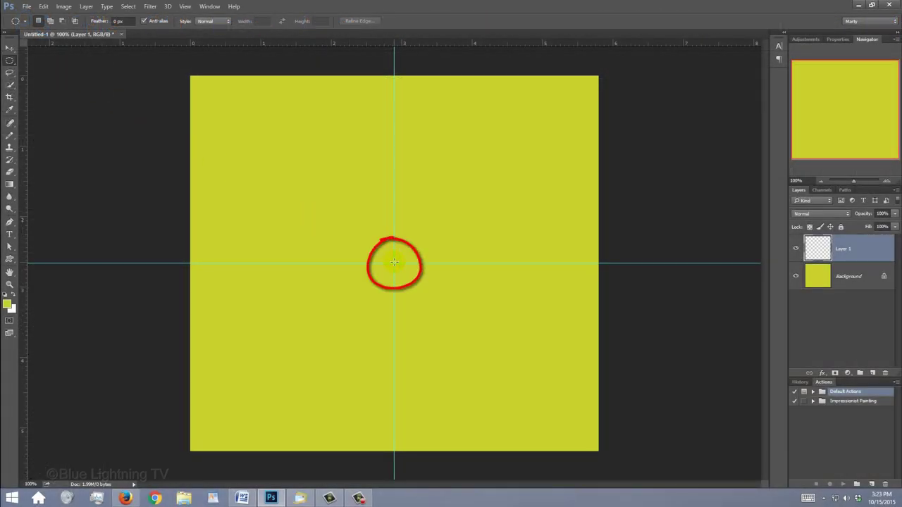
{"action": "key", "text": "alt+shift"}
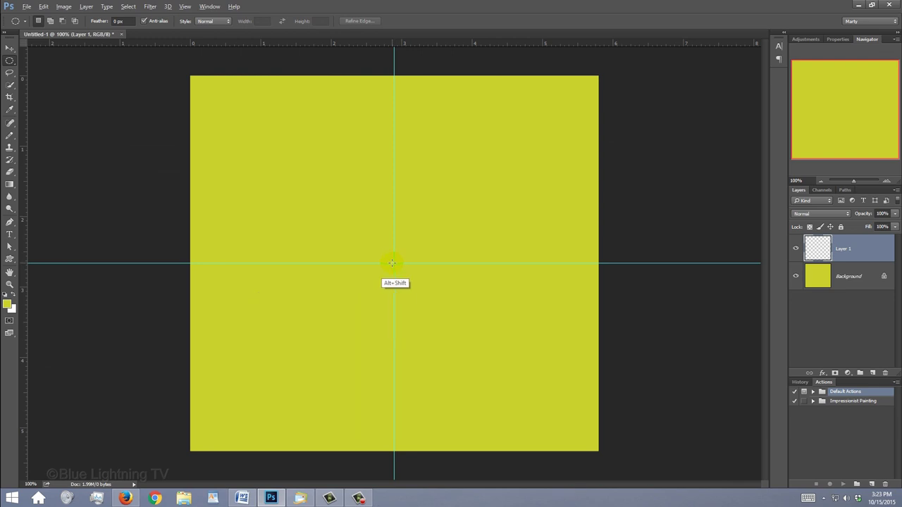
{"action": "left_click_drag", "start_coordinate": [394, 263], "coordinate": [567, 106]}
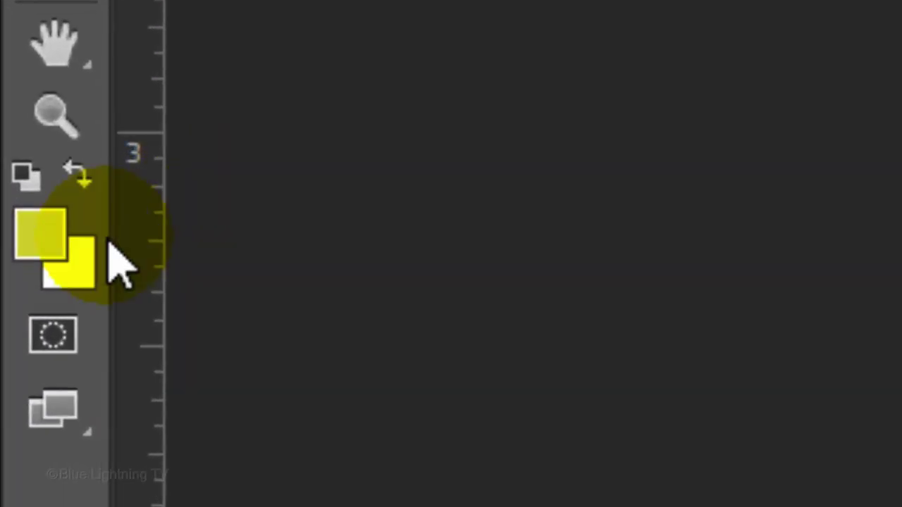
Set the foreground colour to 3361FC blue and fill the circle with it
{"action": "left_click", "coordinate": [40, 222]}
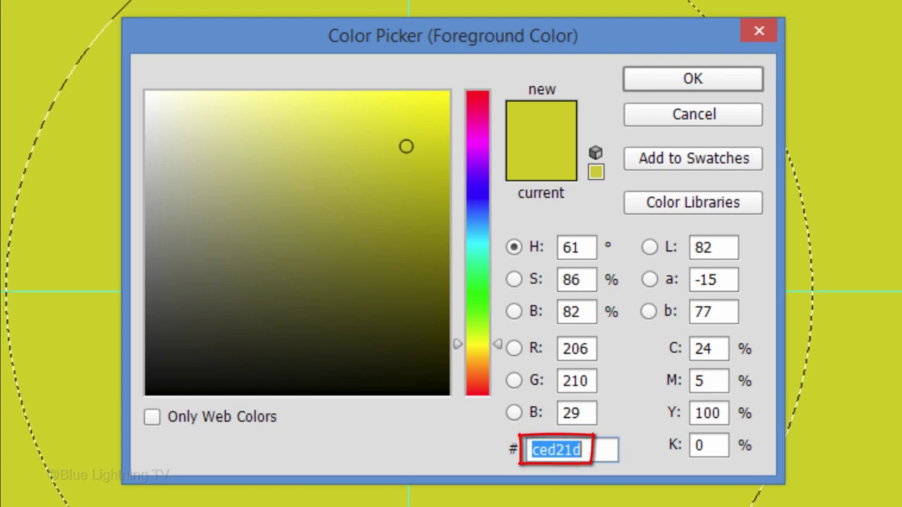
{"action": "type", "text": "336"}
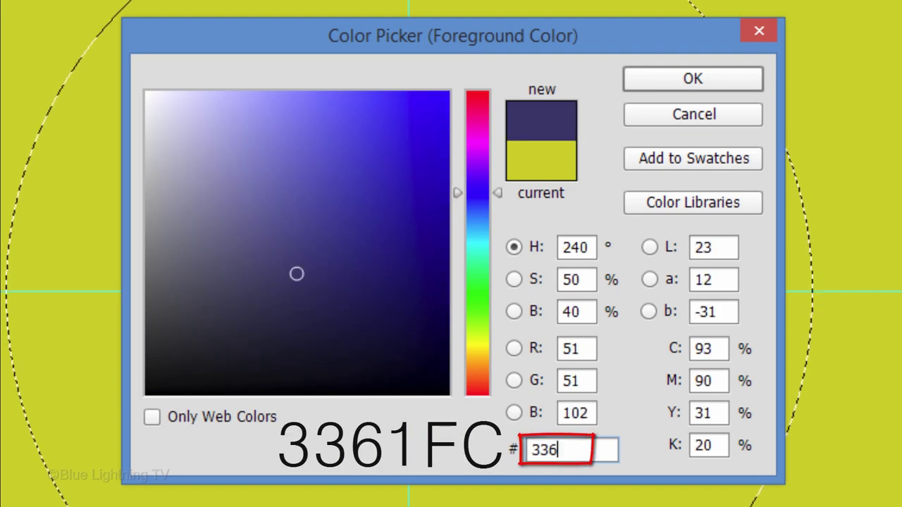
{"action": "type", "text": "1FC"}
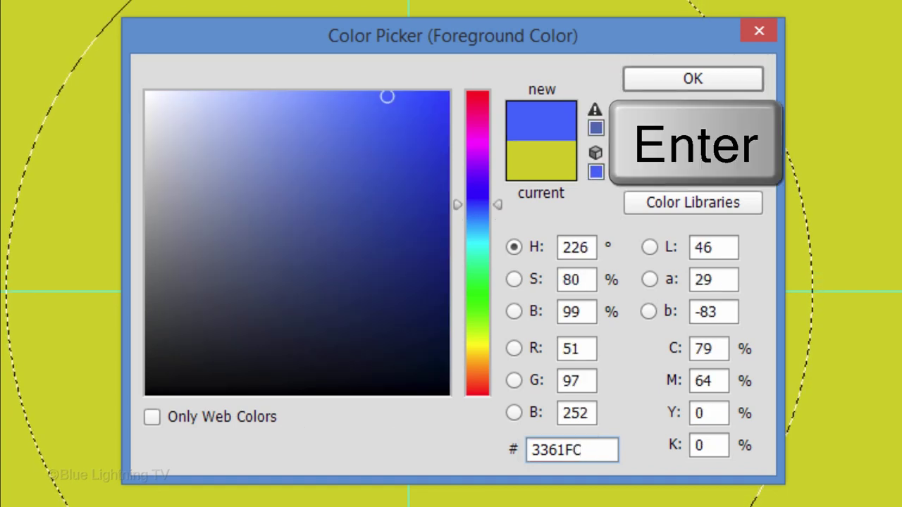
{"action": "key", "text": "Return"}
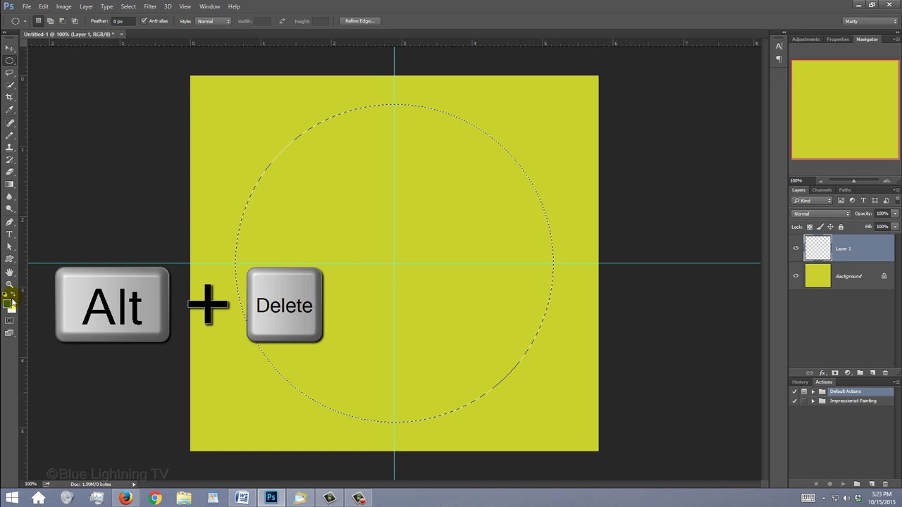
{"action": "key", "text": "alt+Delete"}
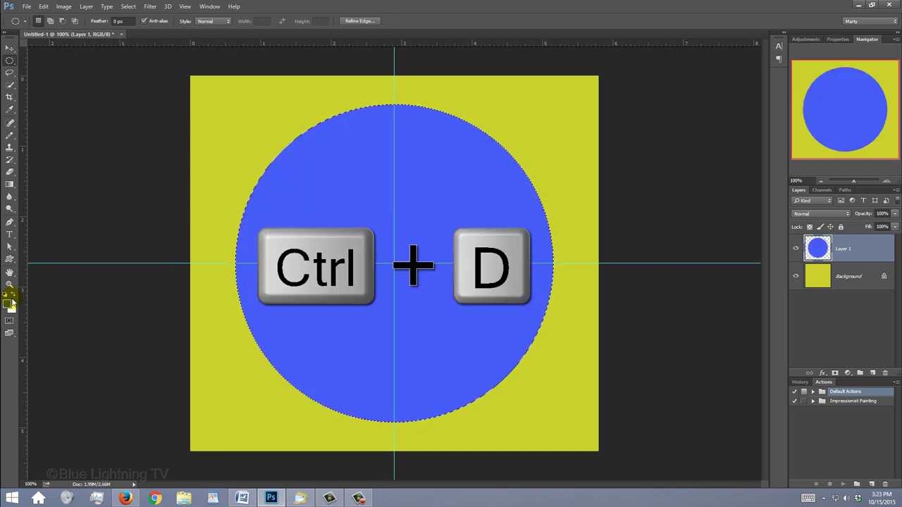
Deselect, unlock the Background as Layer 0, and select it together with Layer 1
{"action": "key", "text": "ctrl+d"}
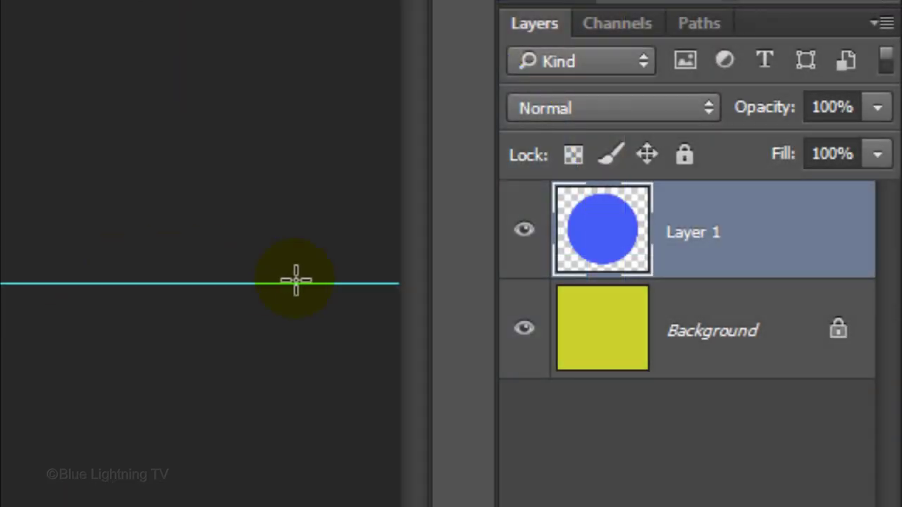
{"action": "left_click", "coordinate": [839, 331]}
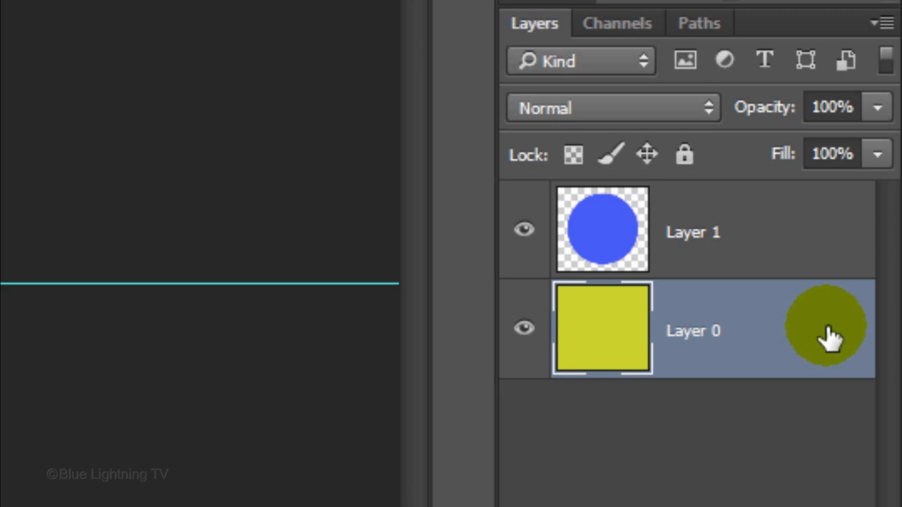
{"action": "left_click", "coordinate": [809, 231], "text": "shift"}
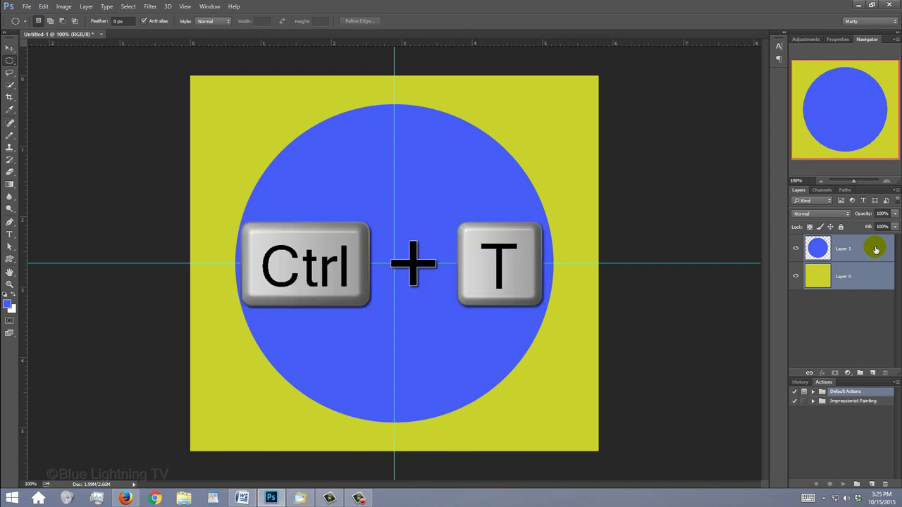
Free Transform both layers to 60% width
{"action": "key", "text": "ctrl+t"}
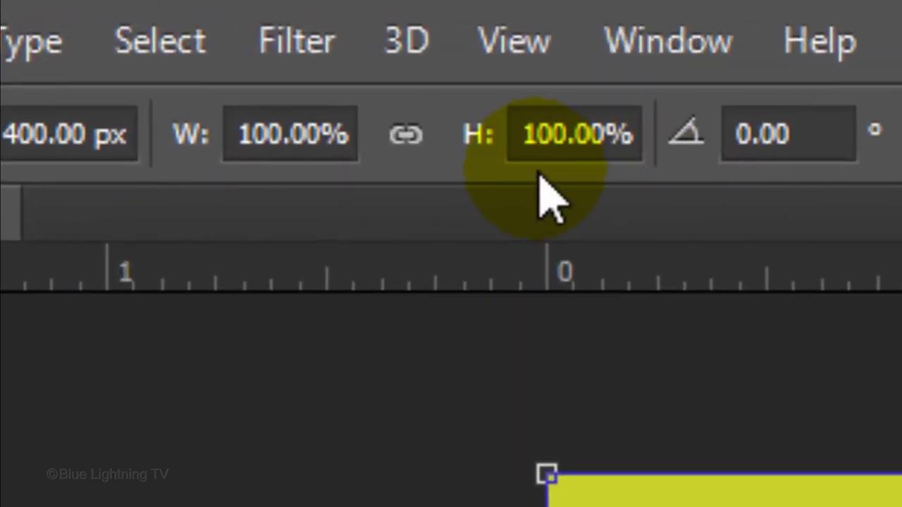
{"action": "left_click", "coordinate": [209, 50]}
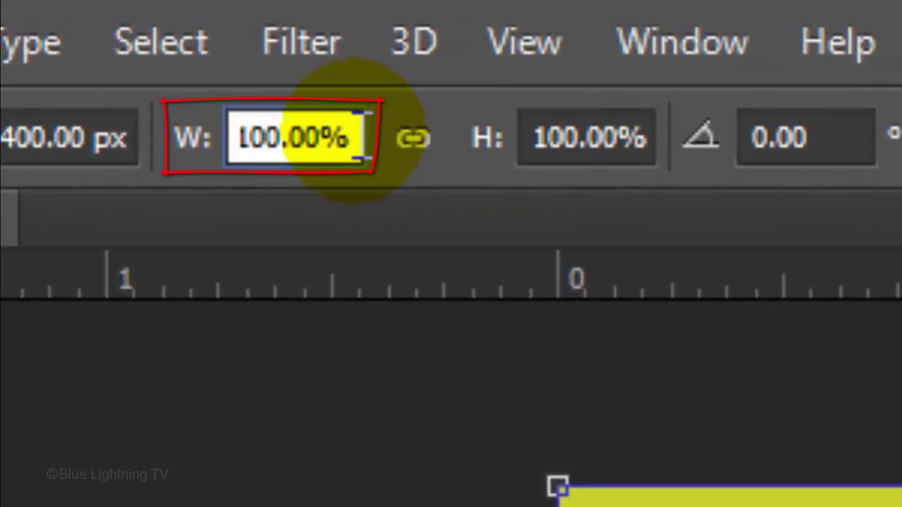
{"action": "key", "text": "ctrl+a"}
{"action": "type", "text": "60"}
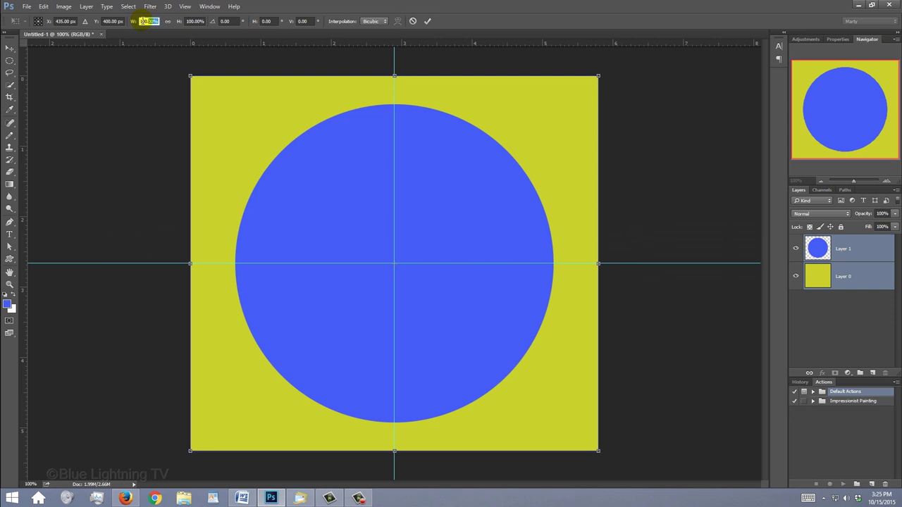
{"action": "key", "text": "Return"}
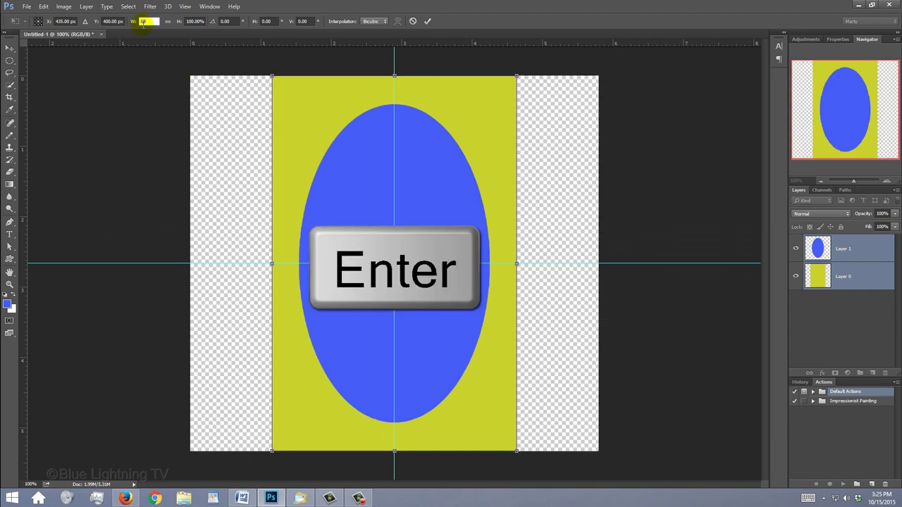
Commit the transform and trim the canvas based on transparent pixels
{"action": "key", "text": "m"}
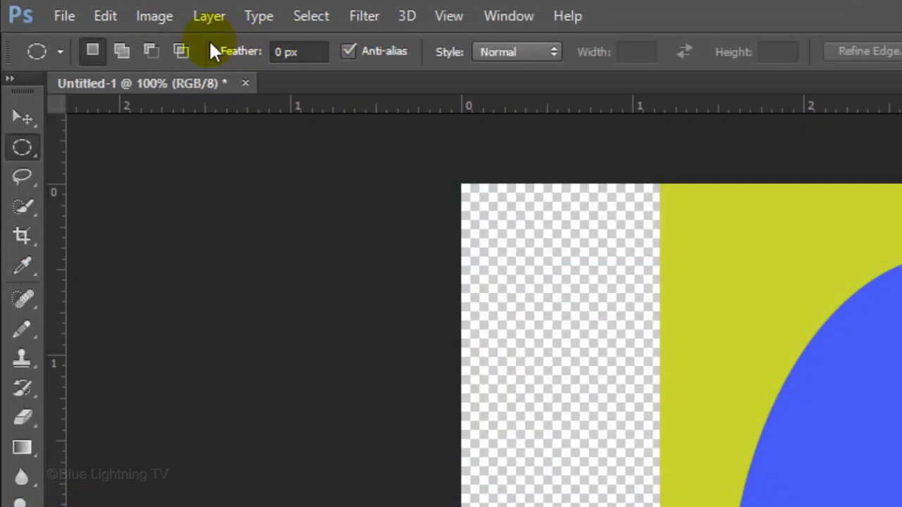
{"action": "left_click", "coordinate": [64, 7]}
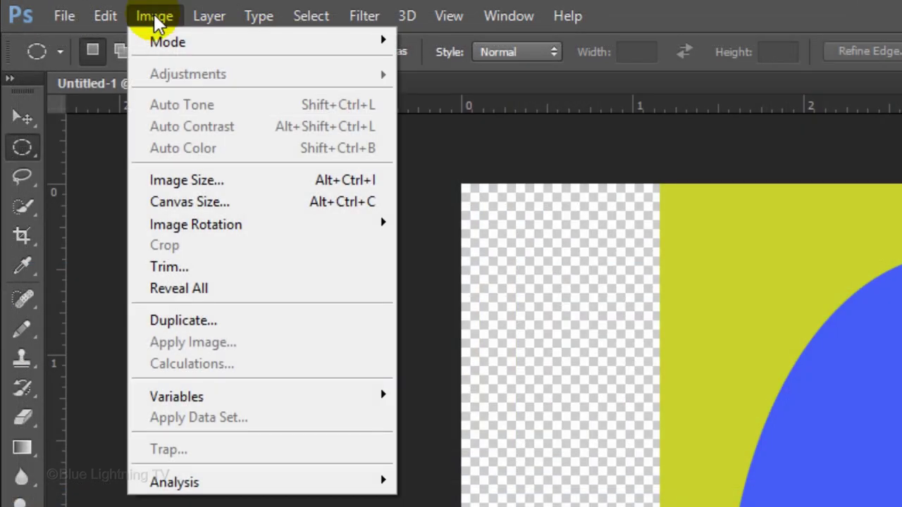
{"action": "left_click", "coordinate": [180, 268]}
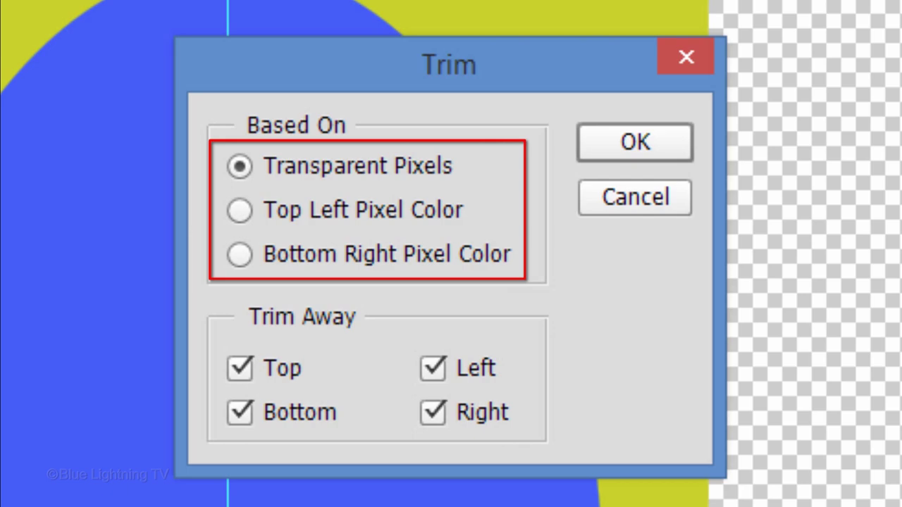
{"action": "left_click", "coordinate": [657, 146]}
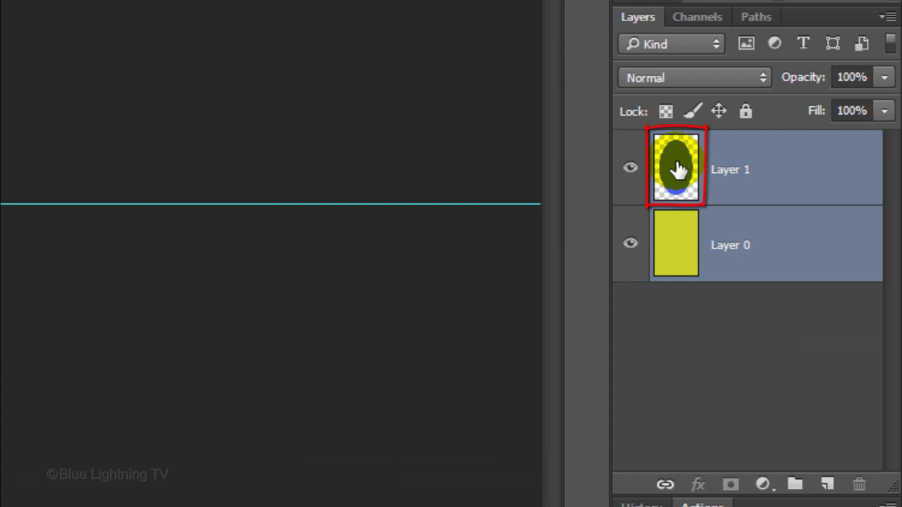
Add a 50 px black inside Stroke layer style to Layer 1's ellipse
{"action": "double_click", "coordinate": [676, 169]}
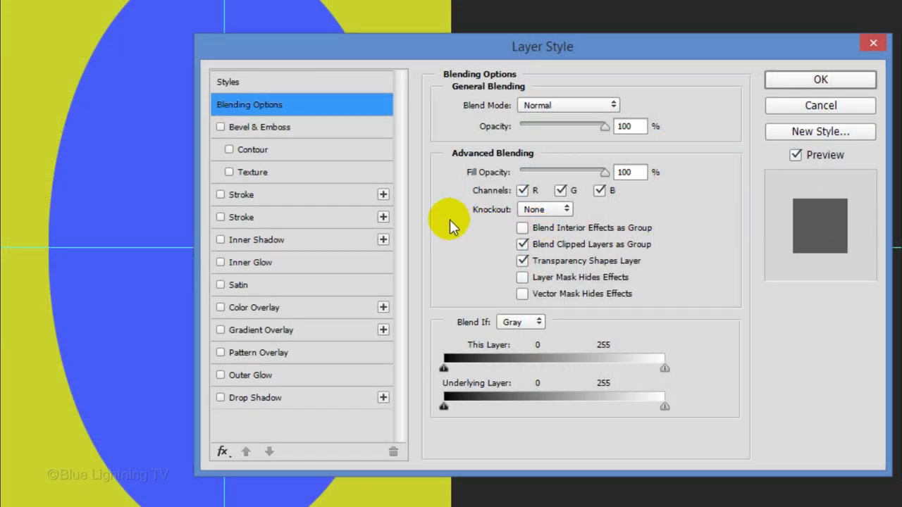
{"action": "left_click", "coordinate": [280, 197]}
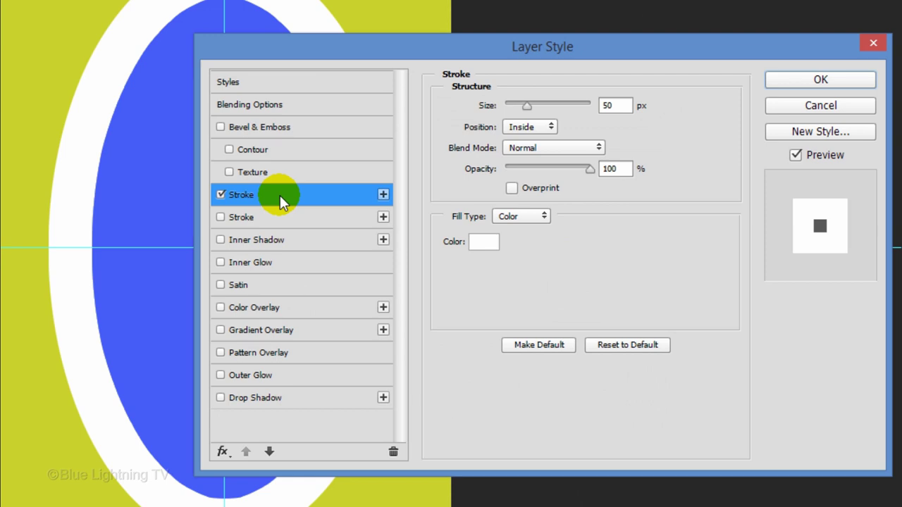
{"action": "left_click", "coordinate": [484, 242]}
{"action": "left_click", "coordinate": [33, 321]}
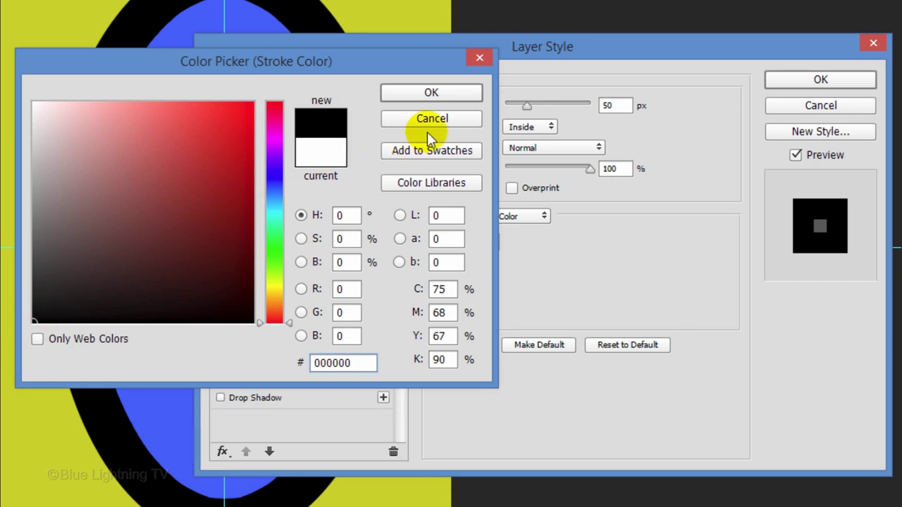
{"action": "left_click", "coordinate": [454, 99]}
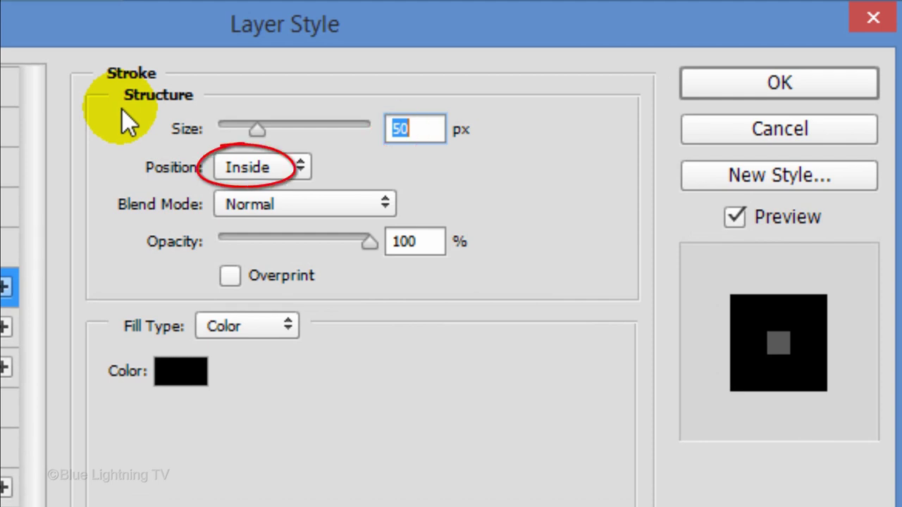
{"action": "left_click", "coordinate": [749, 81]}
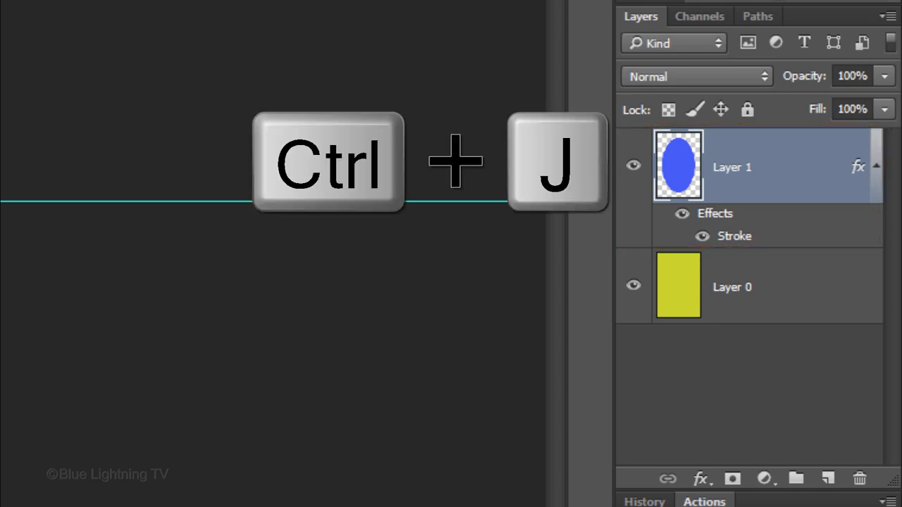
Duplicate Layer 1 and change the copy's stroke colour to white
{"action": "key", "text": "ctrl+j"}
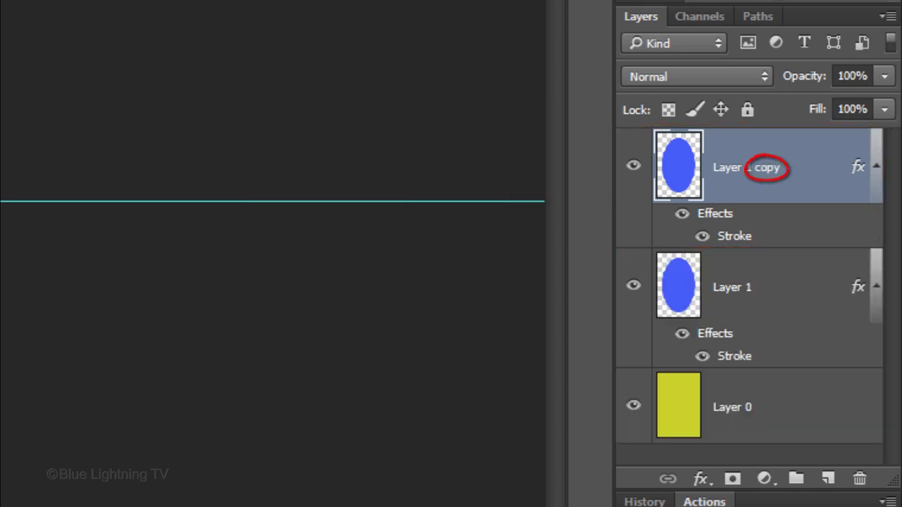
{"action": "double_click", "coordinate": [734, 241]}
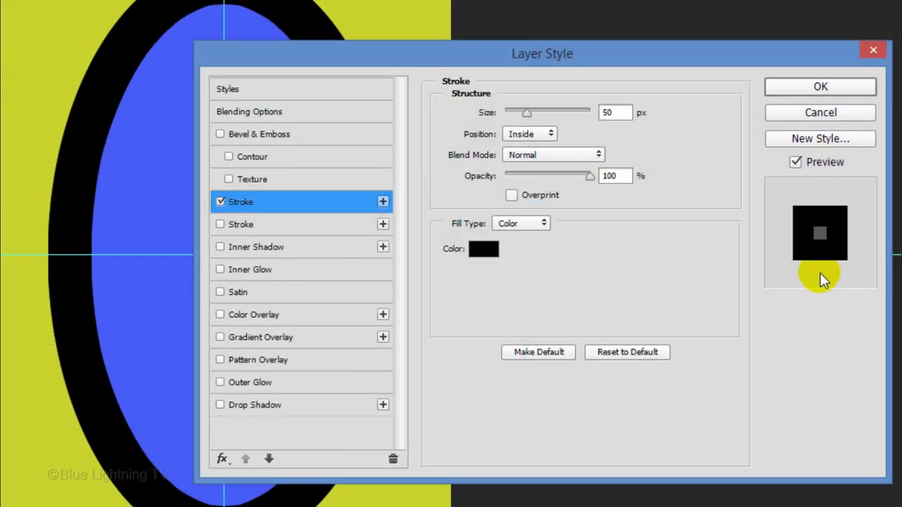
{"action": "left_click", "coordinate": [479, 252]}
{"action": "left_click", "coordinate": [84, 124]}
{"action": "left_click_drag", "start_coordinate": [68, 113], "coordinate": [16, 81]}
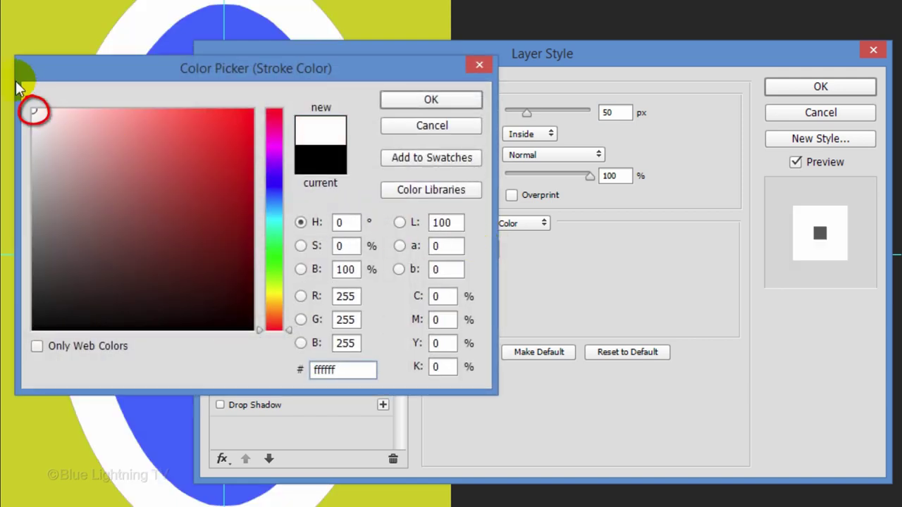
{"action": "left_click", "coordinate": [426, 97]}
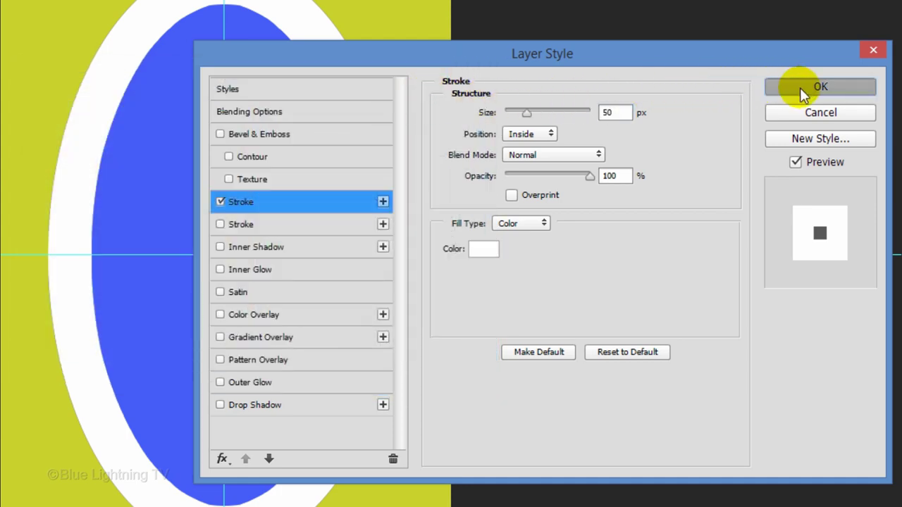
{"action": "left_click", "coordinate": [798, 88]}
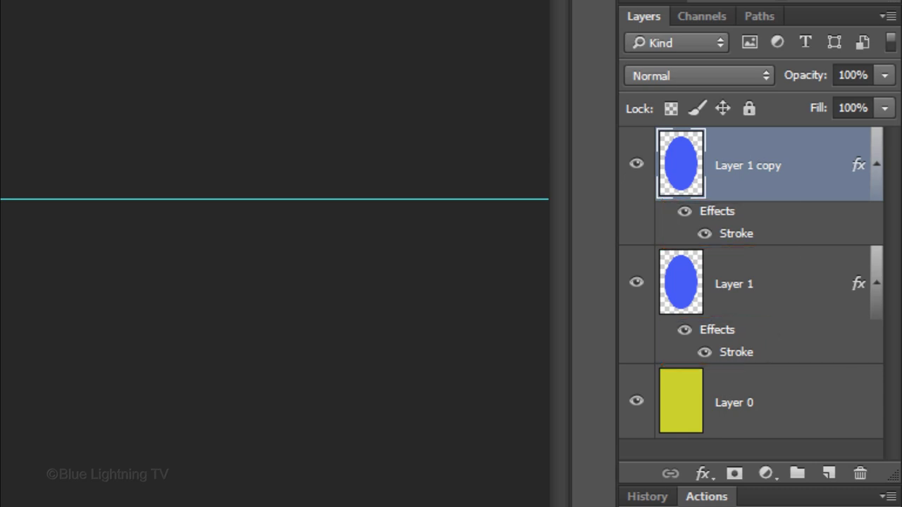
Flatten Layer 1 copy's white stroke by merging it with a new empty Layer 2
{"action": "left_click", "coordinate": [828, 473]}
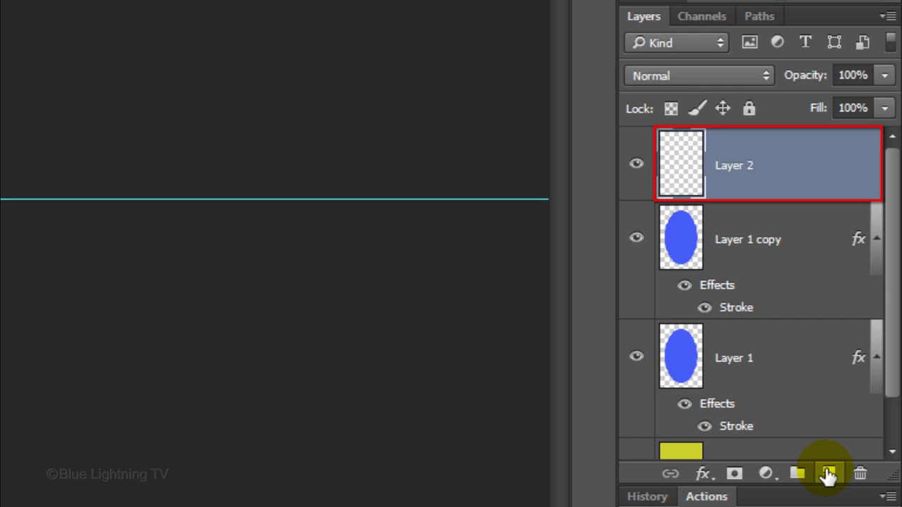
{"action": "left_click", "coordinate": [688, 244], "text": "shift"}
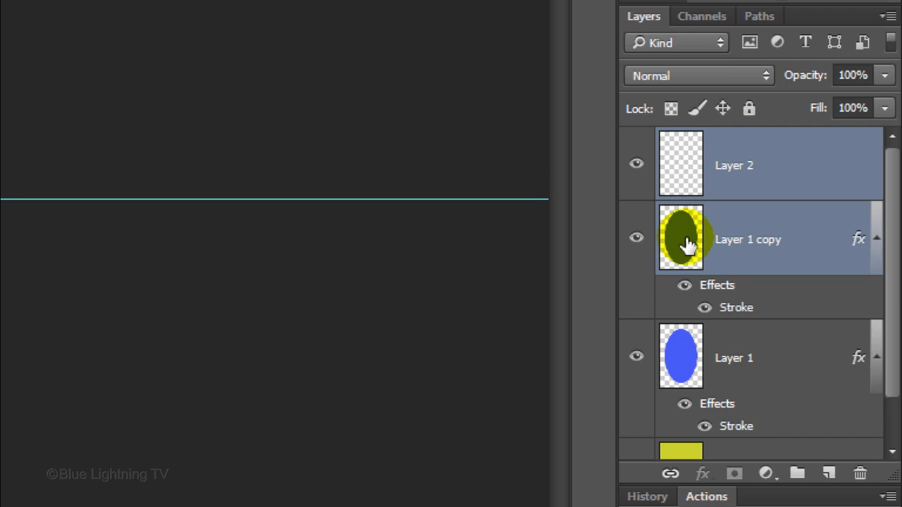
{"action": "key", "text": "ctrl+e"}
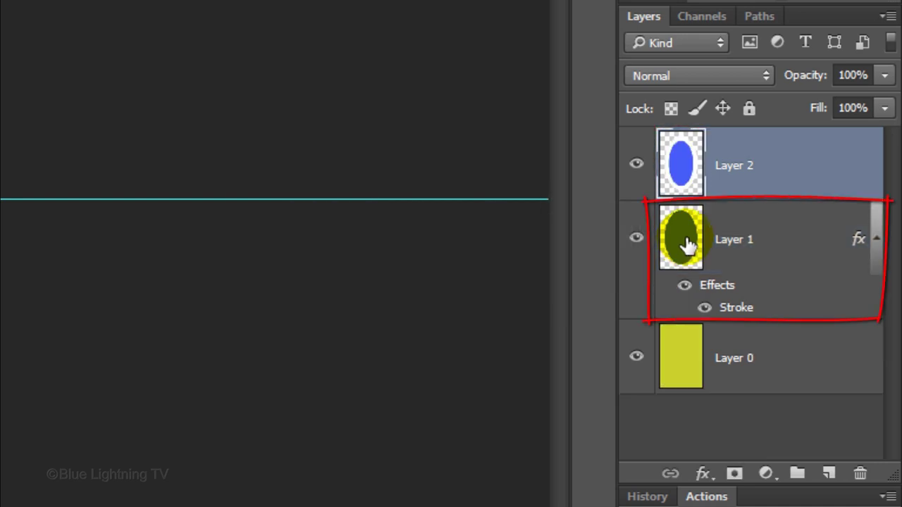
Flatten the black-stroked Layer 1 by merging it with a new empty Layer 3
{"action": "left_click", "coordinate": [687, 243]}
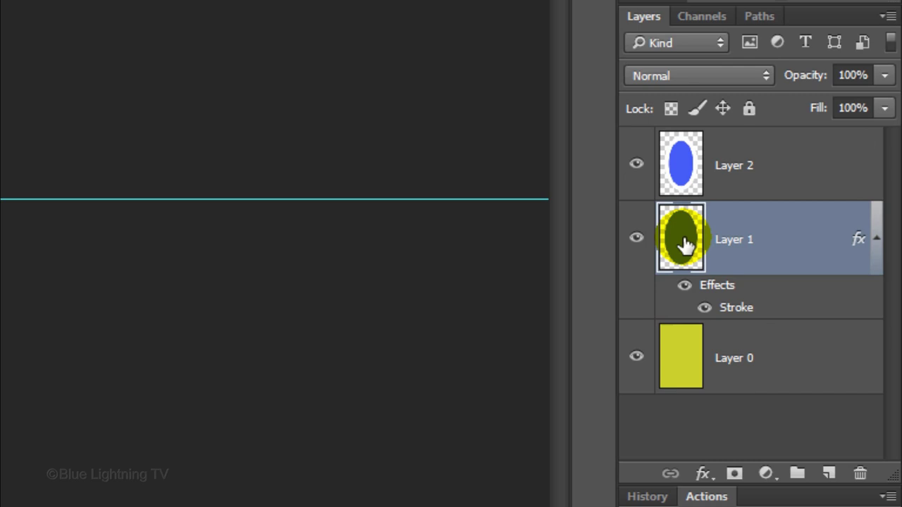
{"action": "left_click", "coordinate": [829, 473]}
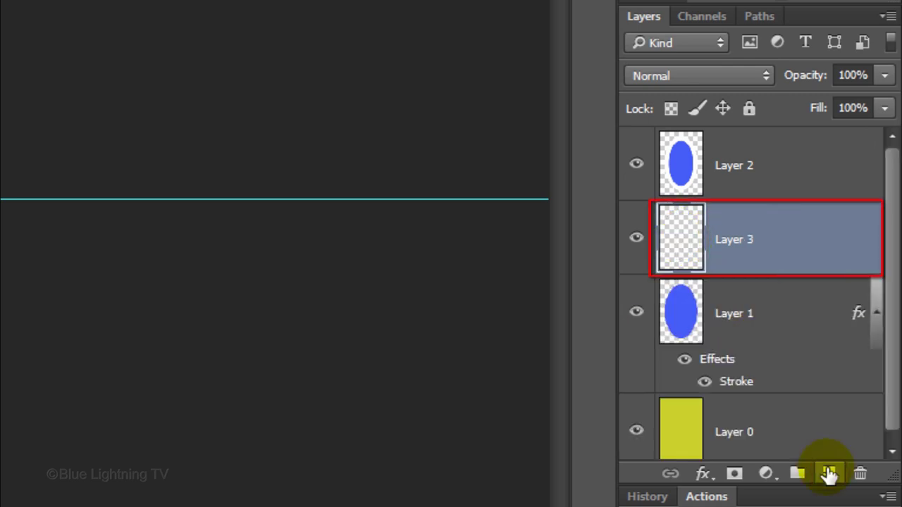
{"action": "left_click", "coordinate": [684, 320], "text": "shift"}
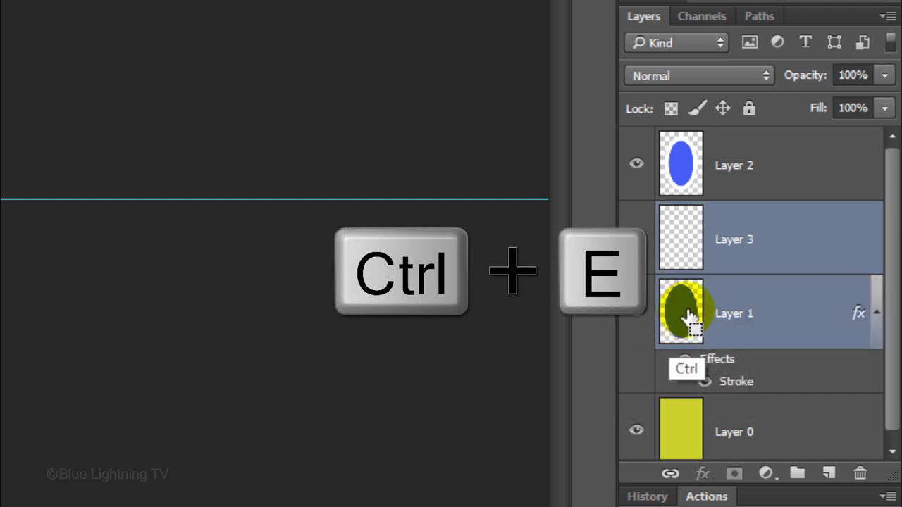
{"action": "key", "text": "ctrl+e"}
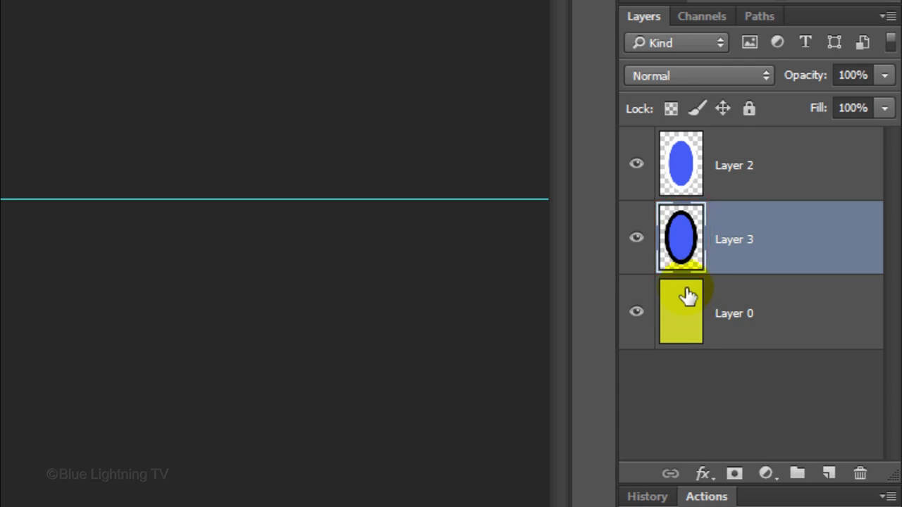
Mask Layer 2 to a rectangular selection of the canvas's left half
{"action": "left_click", "coordinate": [678, 171]}
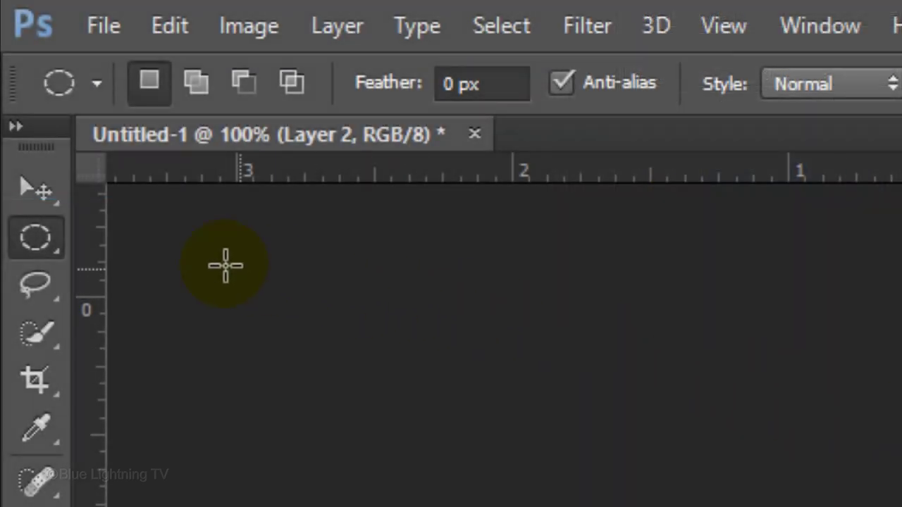
{"action": "right_click", "coordinate": [39, 237]}
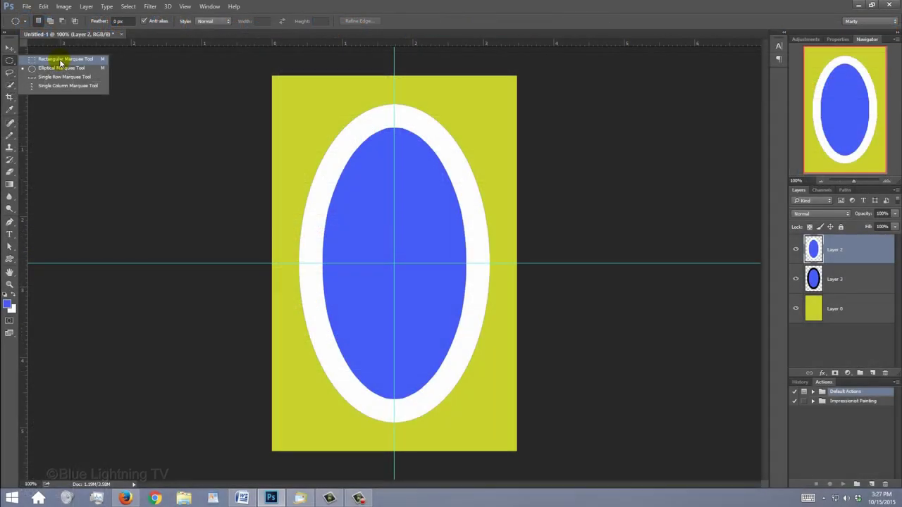
{"action": "left_click", "coordinate": [236, 237]}
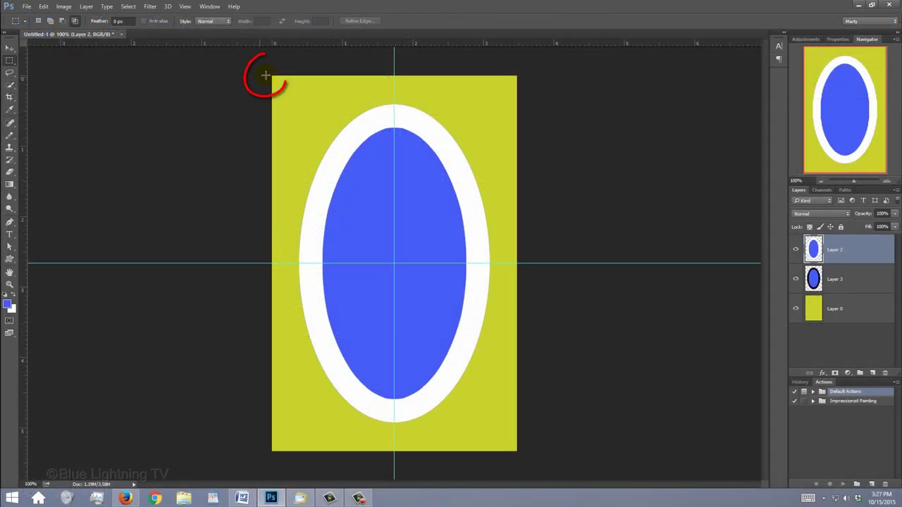
{"action": "left_click_drag", "start_coordinate": [265, 75], "coordinate": [395, 481]}
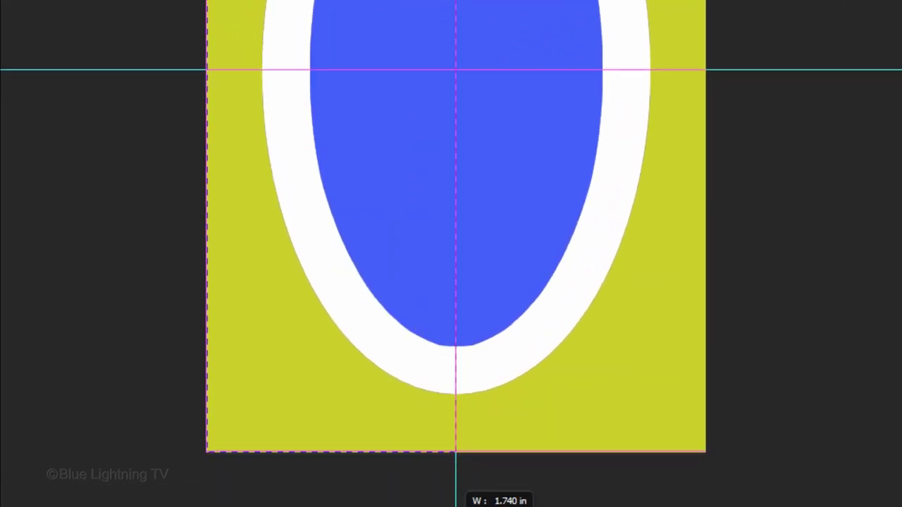
{"action": "left_click_drag", "start_coordinate": [455, 451], "coordinate": [455, 452]}
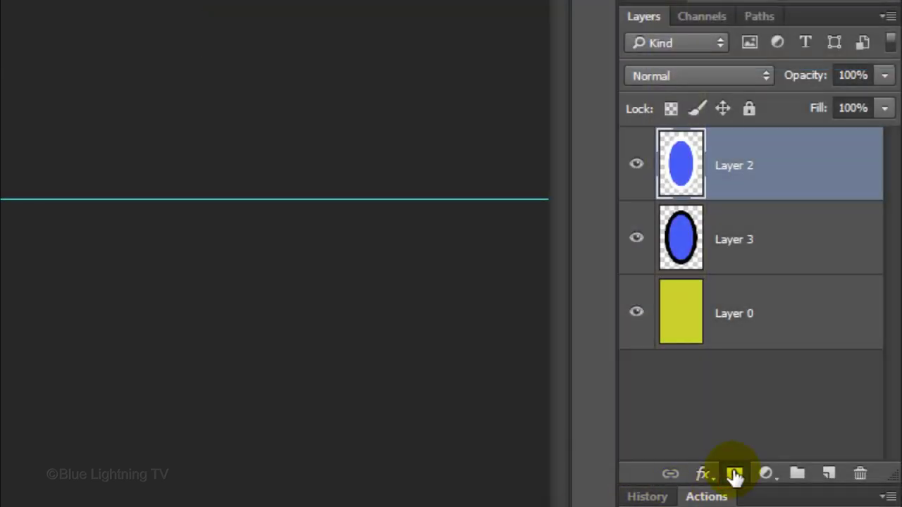
{"action": "left_click", "coordinate": [734, 476]}
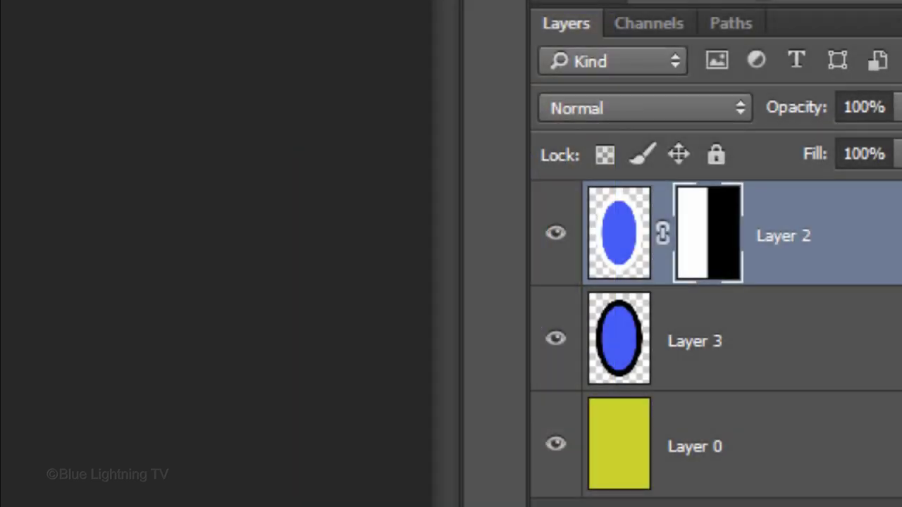
Define Layer 2's half-white, half-black rimmed oval tile as the pattern 'Optical Illusion'
{"action": "left_click", "coordinate": [618, 250]}
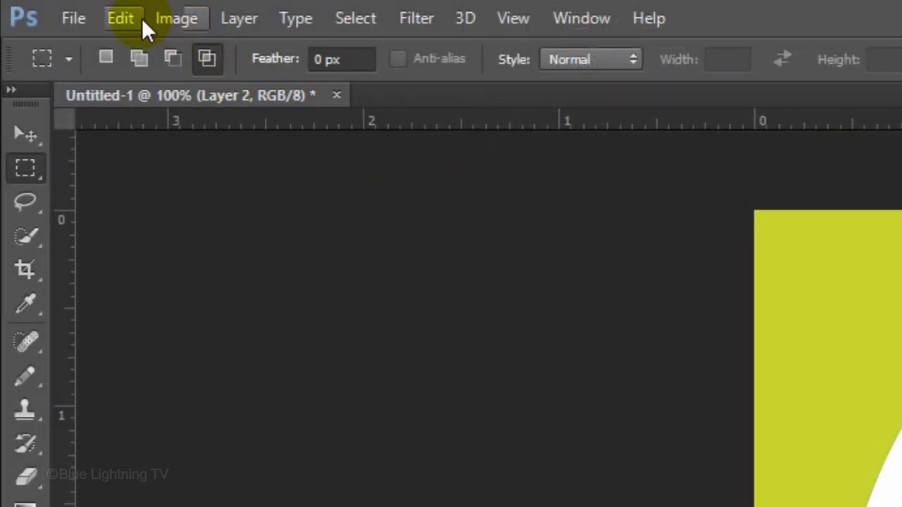
{"action": "left_click", "coordinate": [119, 19]}
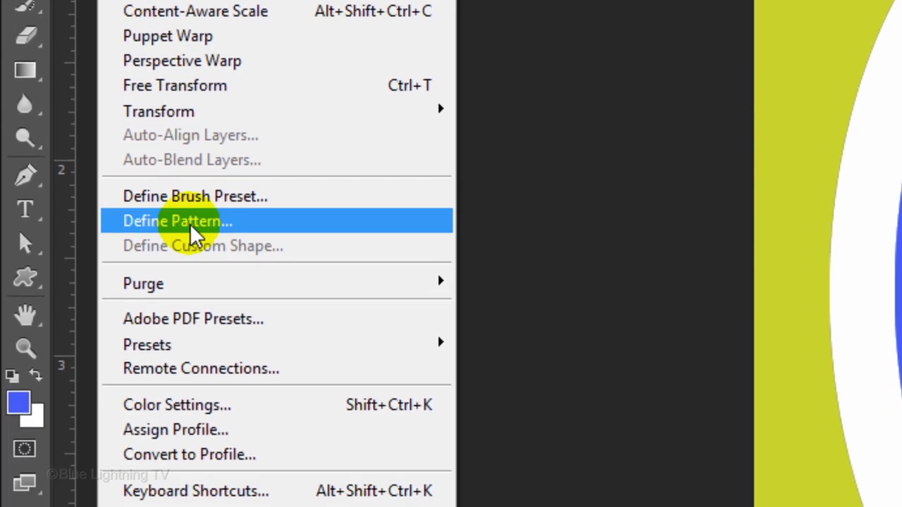
{"action": "left_click", "coordinate": [194, 232]}
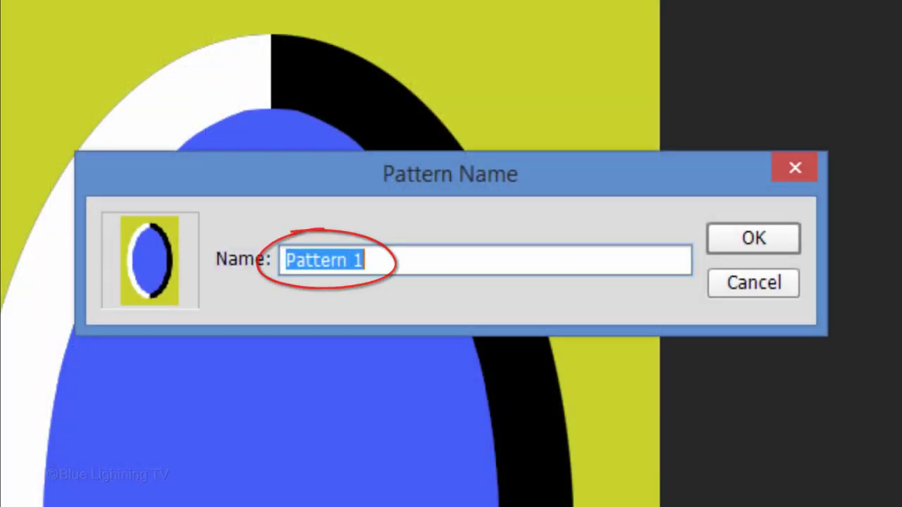
{"action": "type", "text": "Optical Illusion"}
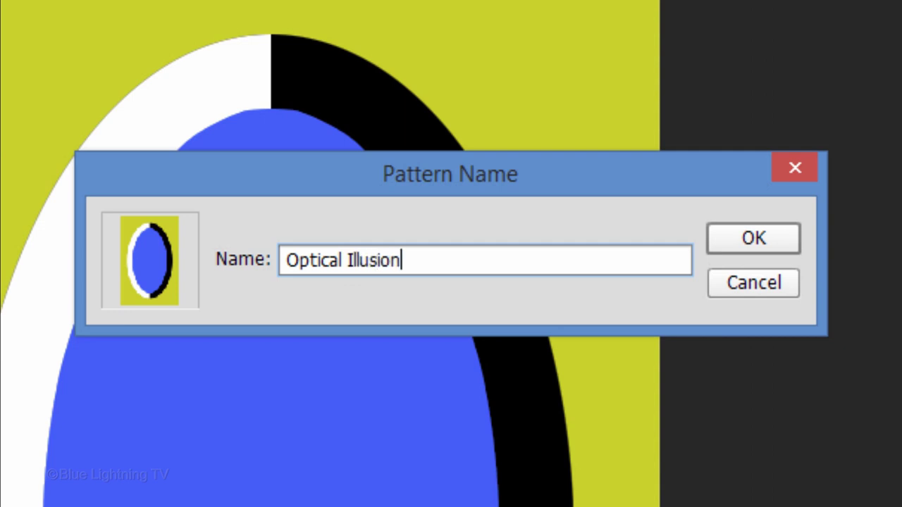
{"action": "key", "text": "Return"}
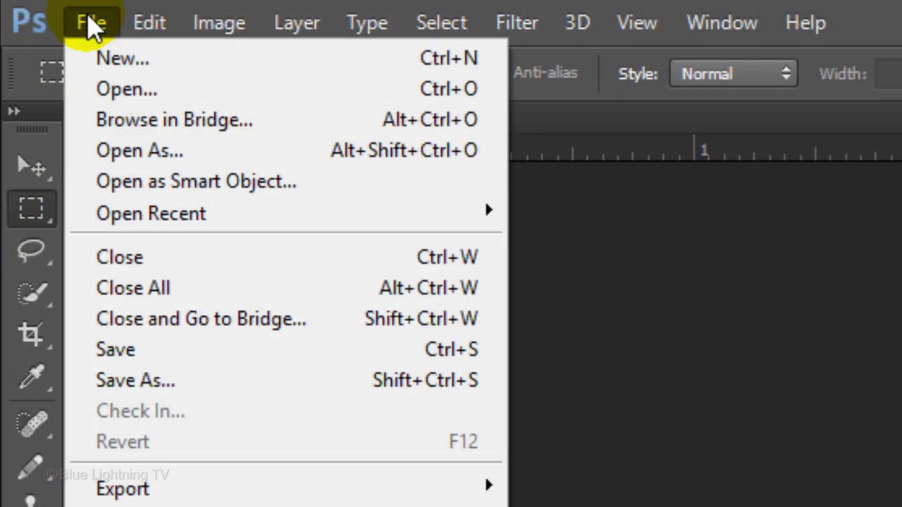
Create a 1550 × 870 px, 150 ppi document and fill it with yellow-green CED21D
{"action": "left_click", "coordinate": [102, 60]}
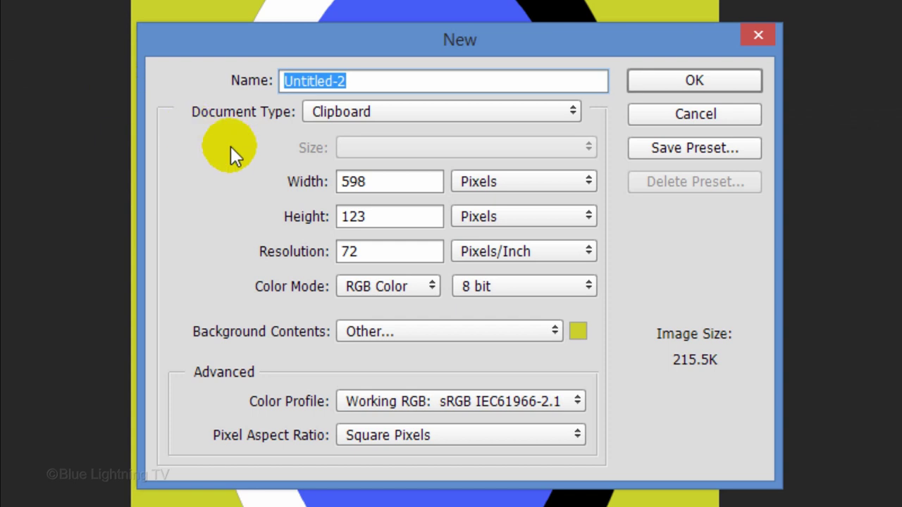
{"action": "double_click", "coordinate": [387, 181]}
{"action": "type", "text": "1550"}
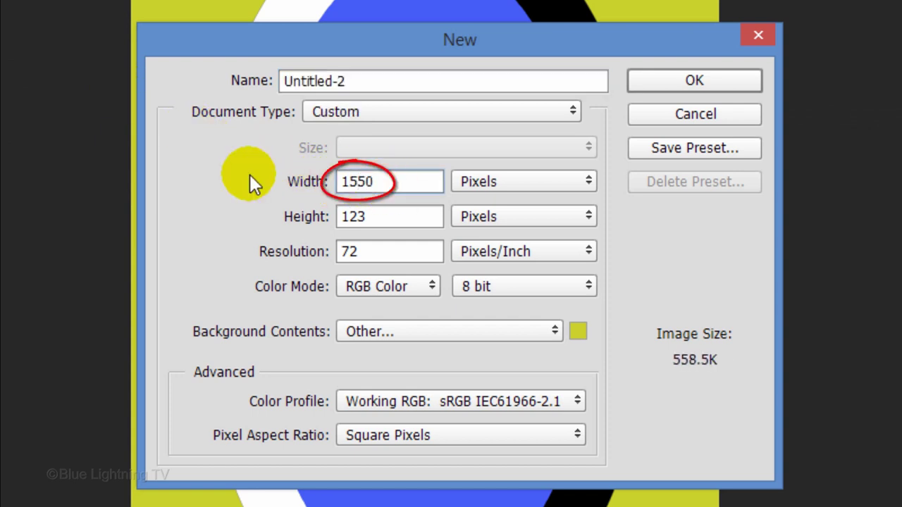
{"action": "double_click", "coordinate": [372, 217]}
{"action": "type", "text": "870"}
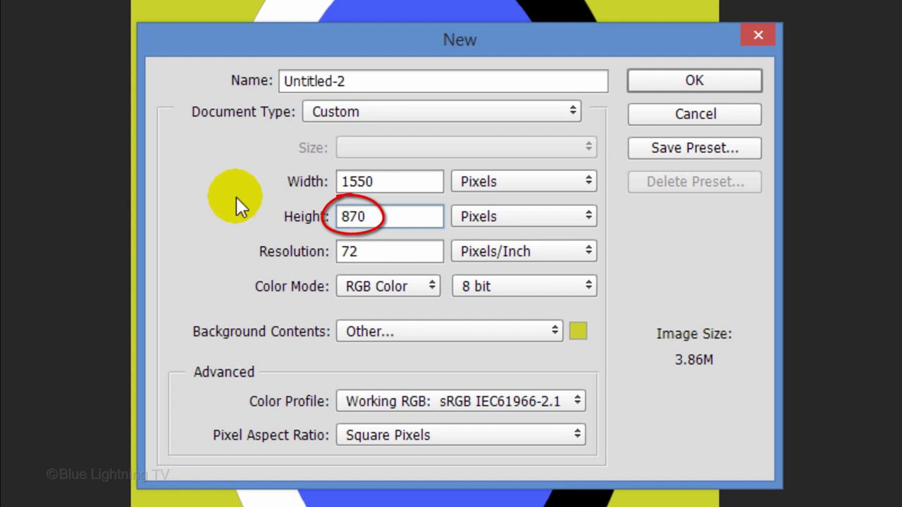
{"action": "double_click", "coordinate": [369, 251]}
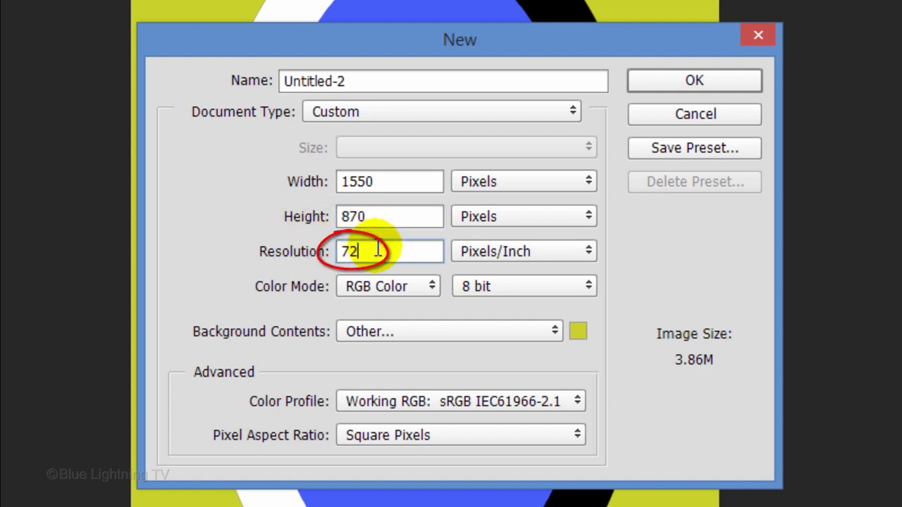
{"action": "type", "text": "150"}
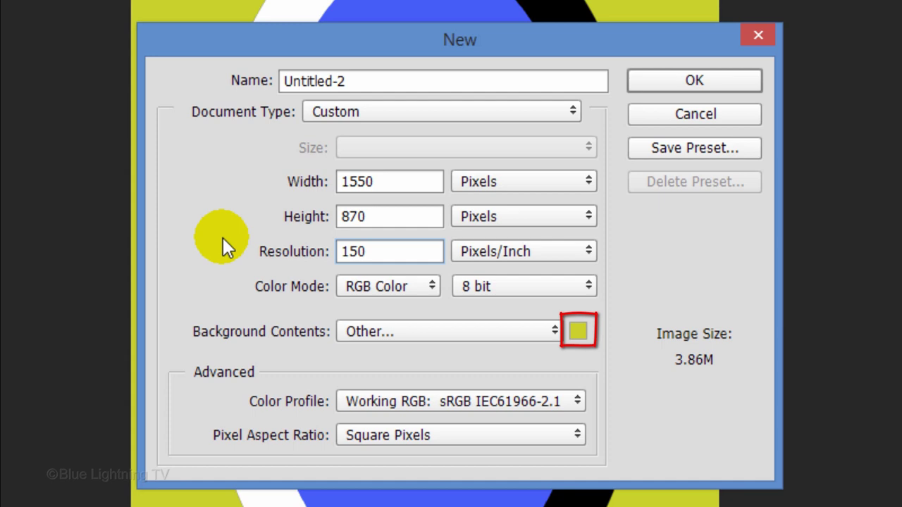
{"action": "left_click", "coordinate": [710, 79]}
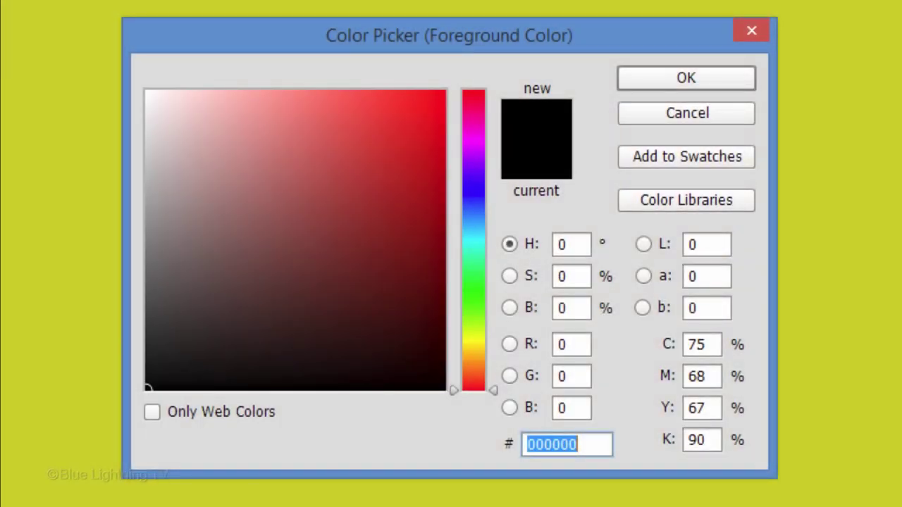
{"action": "type", "text": "CE"}
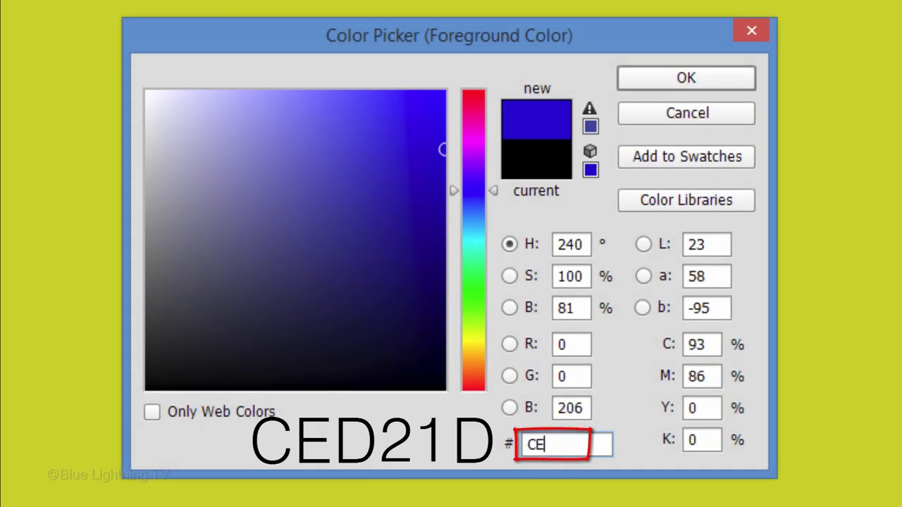
{"action": "type", "text": "D21D"}
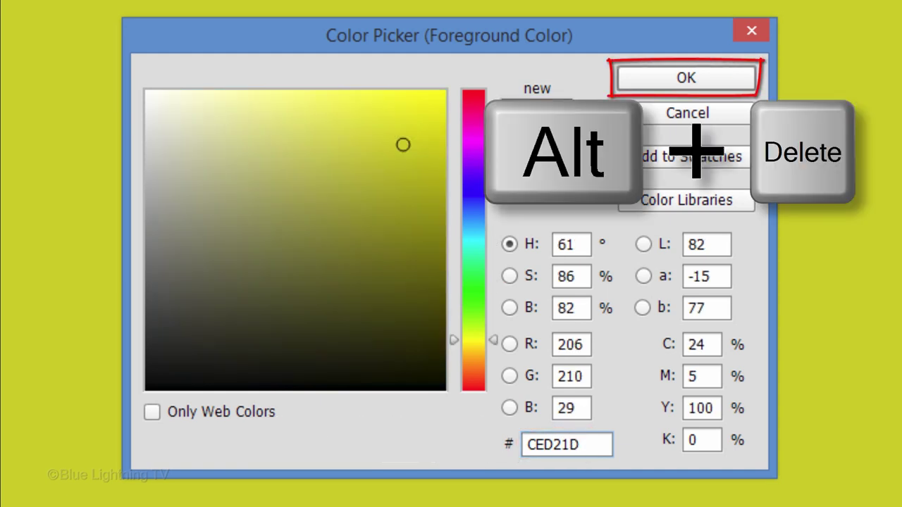
{"action": "key", "text": "Return"}
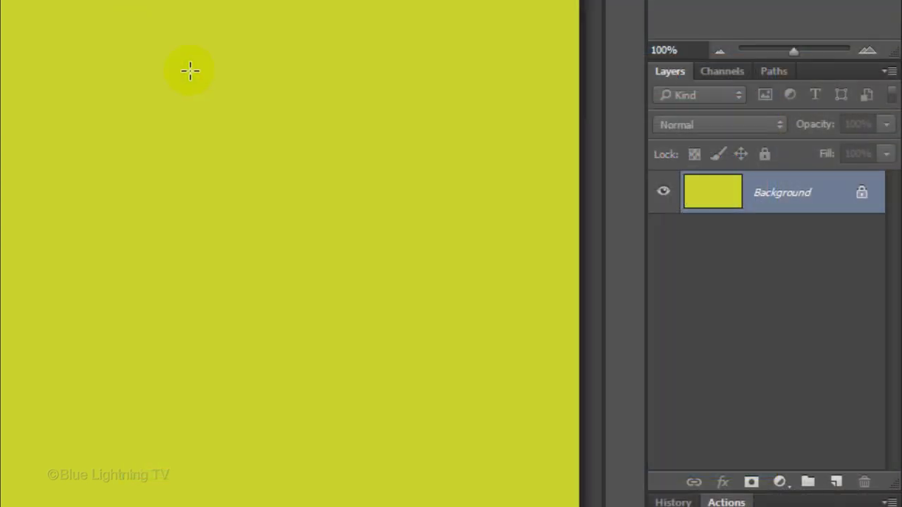
Add a Pattern Fill layer of the oval pattern at 15% scale
{"action": "left_click", "coordinate": [780, 482]}
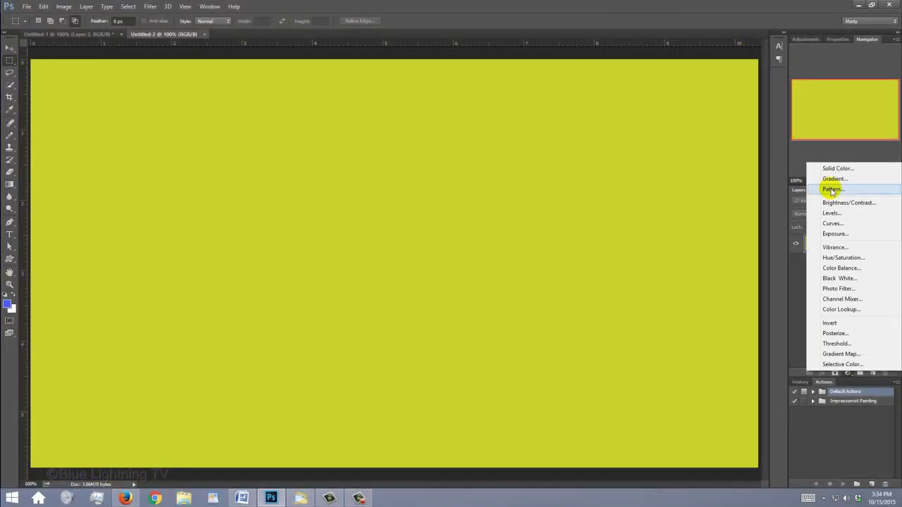
{"action": "left_click", "coordinate": [745, 70]}
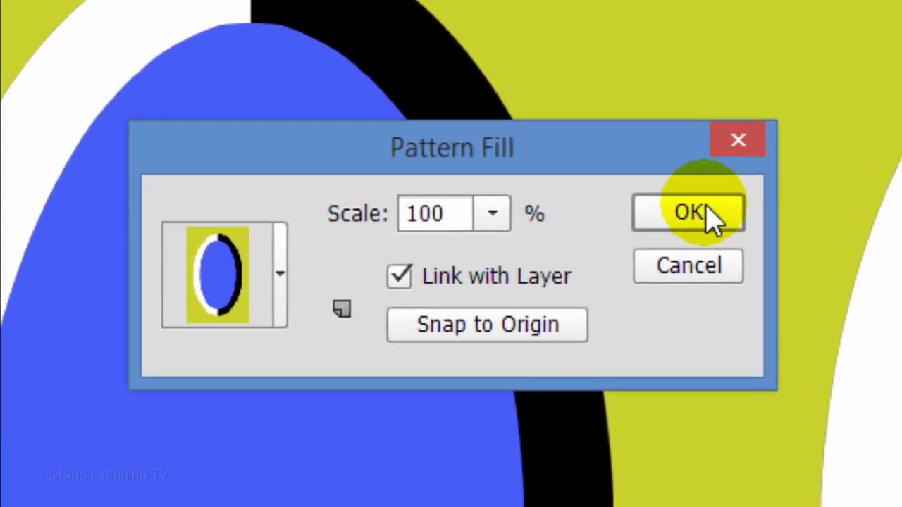
{"action": "left_click", "coordinate": [455, 161]}
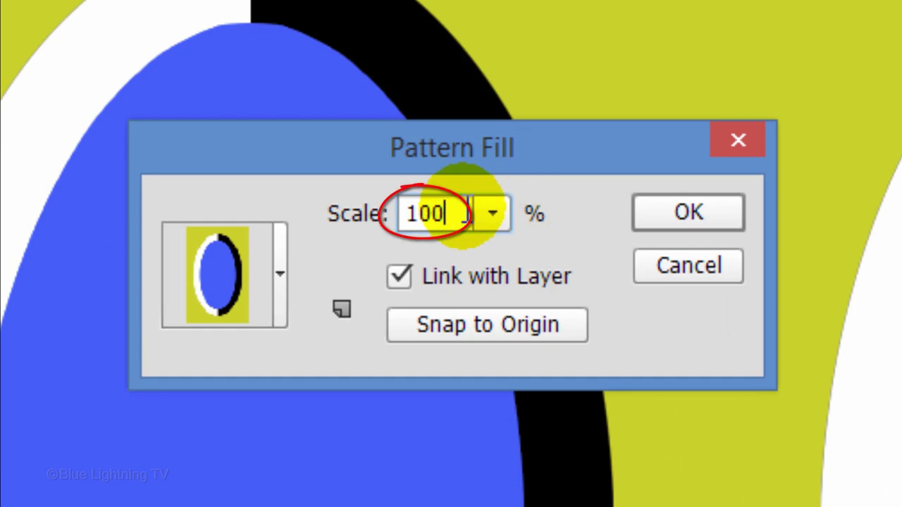
{"action": "key", "text": "BackSpace"}
{"action": "key", "text": "BackSpace"}
{"action": "type", "text": "5"}
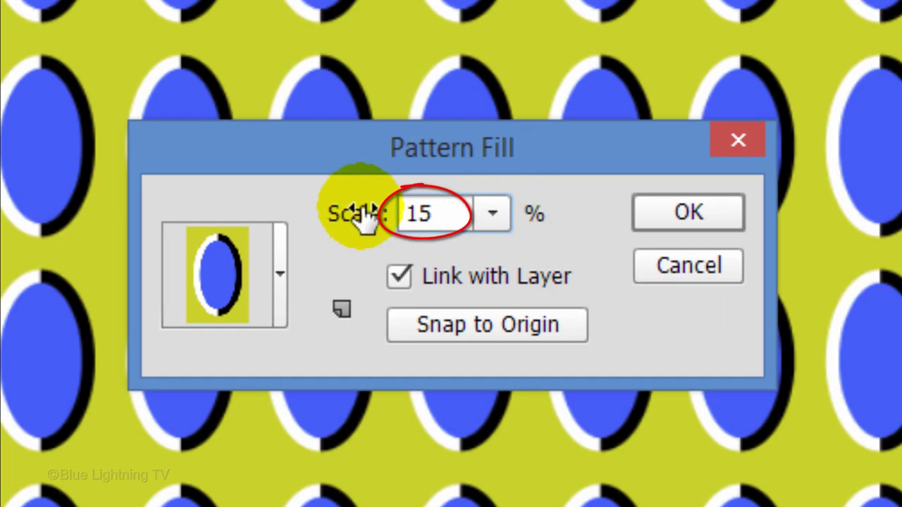
{"action": "left_click", "coordinate": [694, 215]}
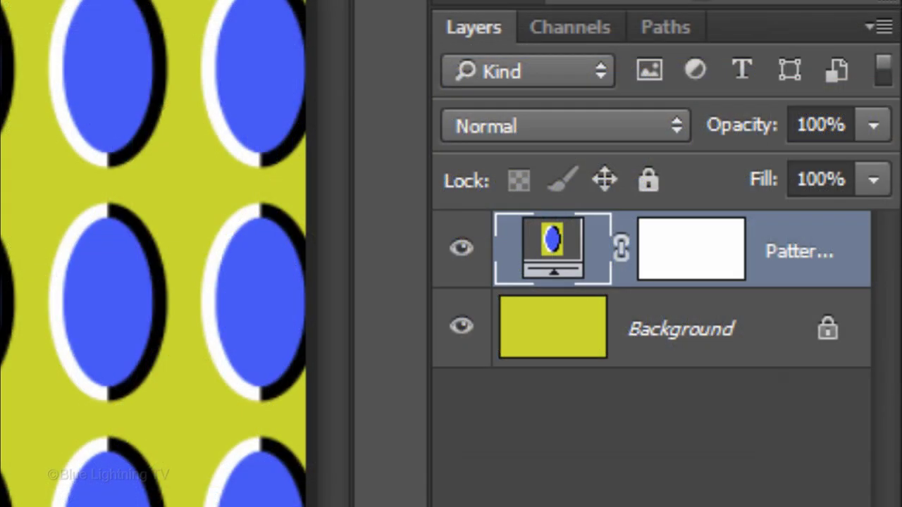
Stamp all visible content to a new layer and select the yellow background with Color Range
{"action": "key", "text": "ctrl+shift+alt+e"}
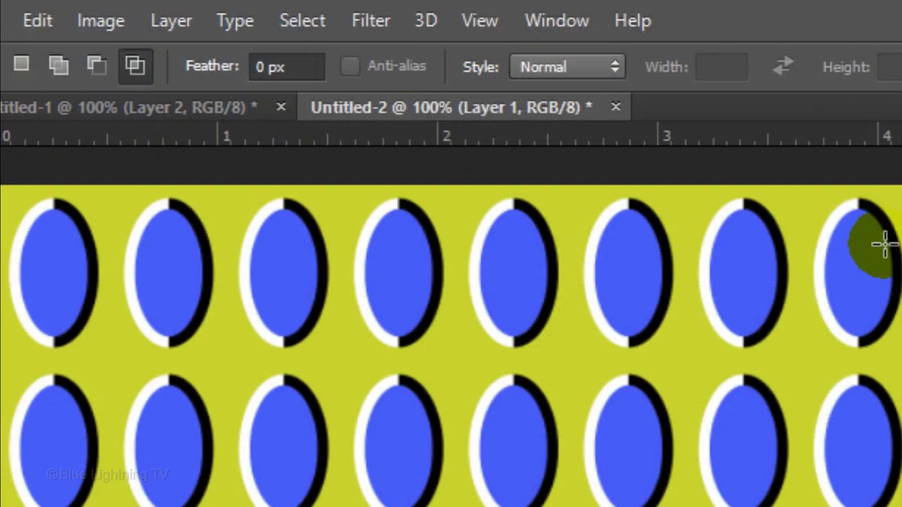
{"action": "left_click", "coordinate": [301, 21]}
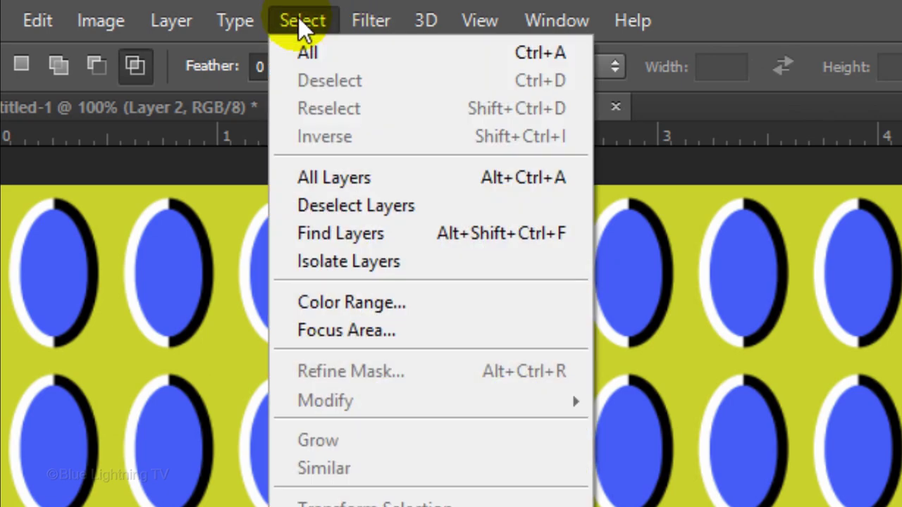
{"action": "left_click", "coordinate": [337, 308]}
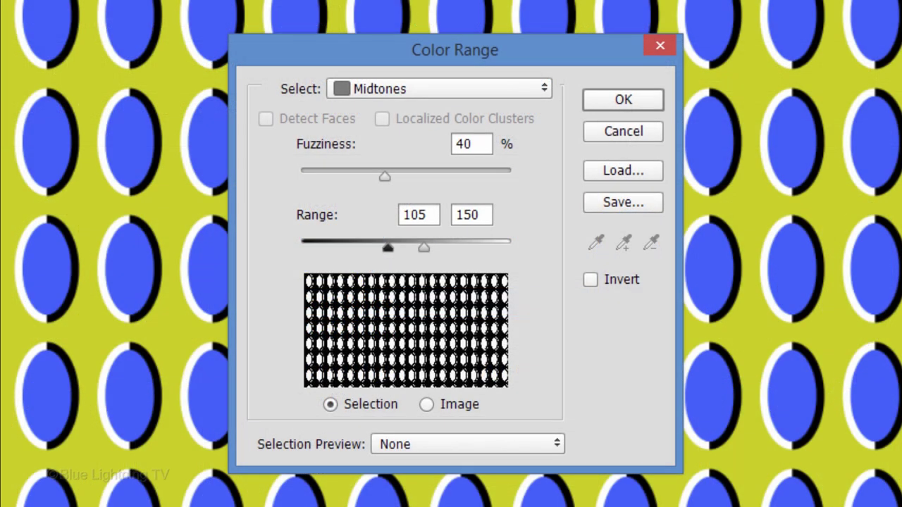
{"action": "left_click", "coordinate": [477, 89]}
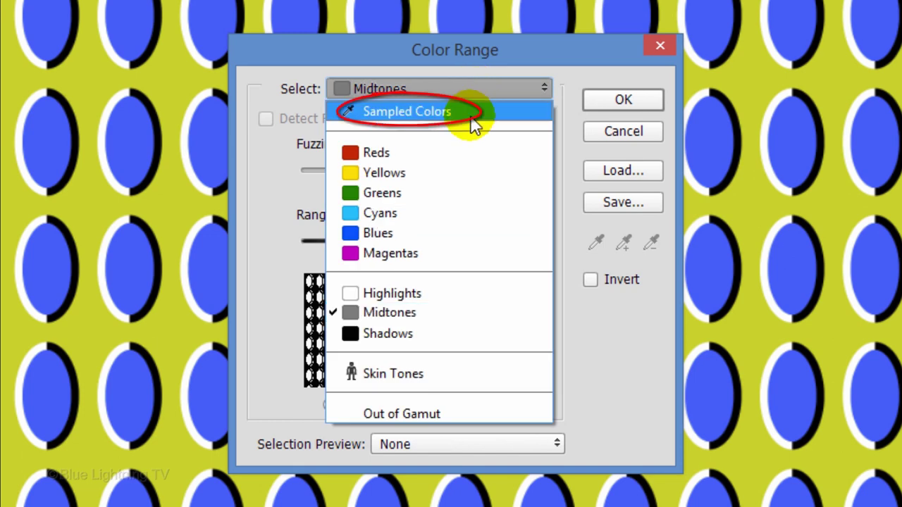
{"action": "left_click", "coordinate": [472, 124]}
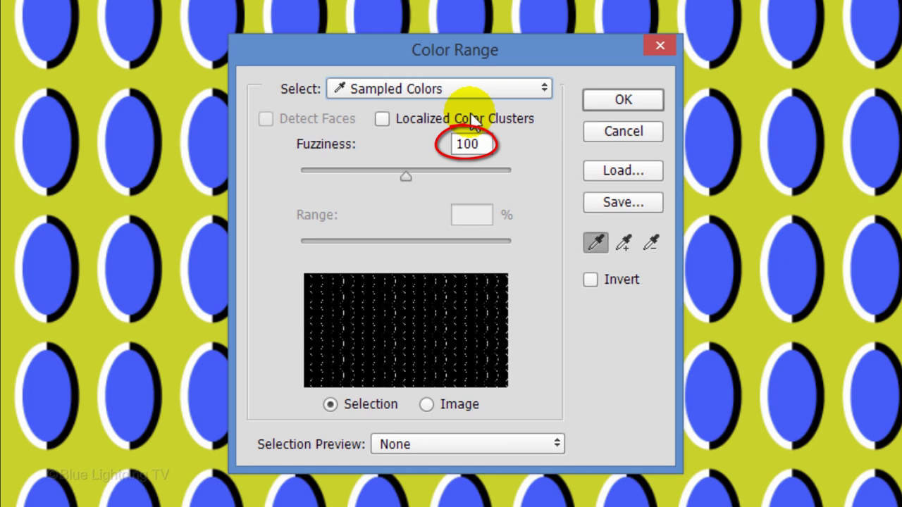
{"action": "left_click", "coordinate": [178, 87]}
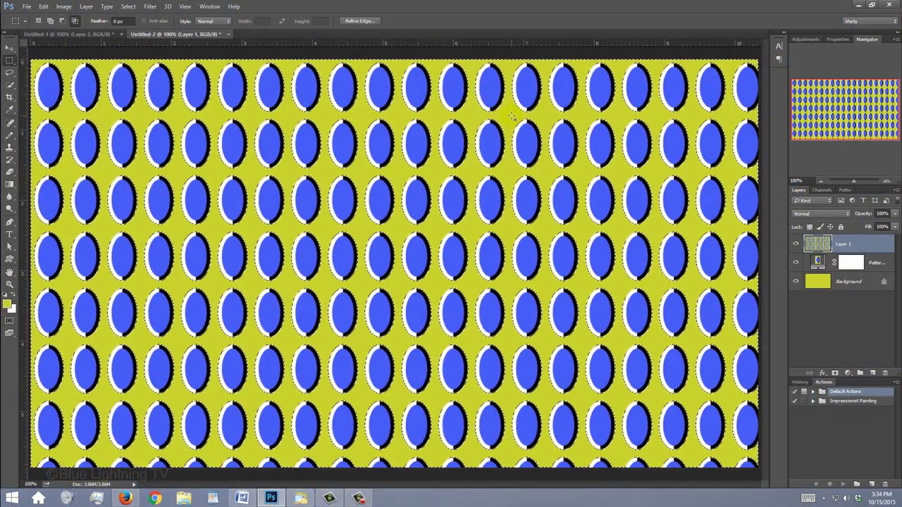
Invert the selection, copy the ovals to a new layer, and hide Layer 1 and the pattern fill
{"action": "key", "text": "ctrl+shift+i"}
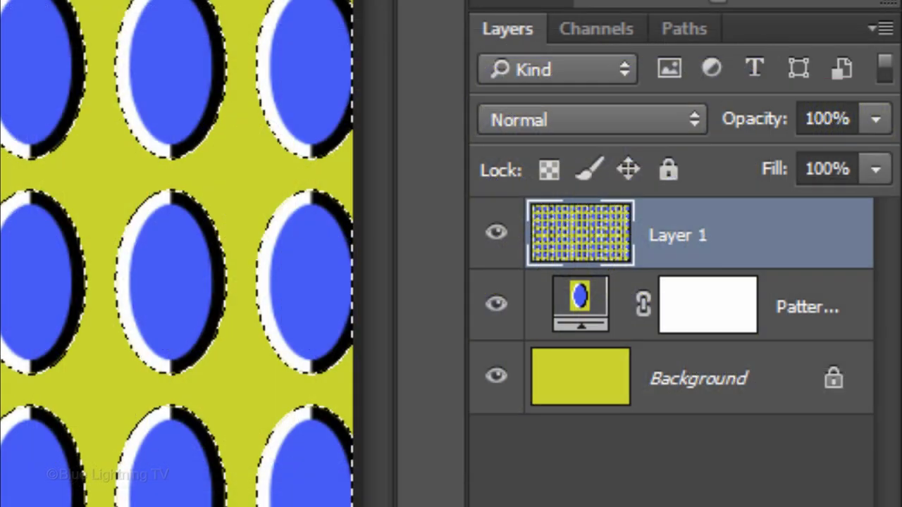
{"action": "key", "text": "ctrl+j"}
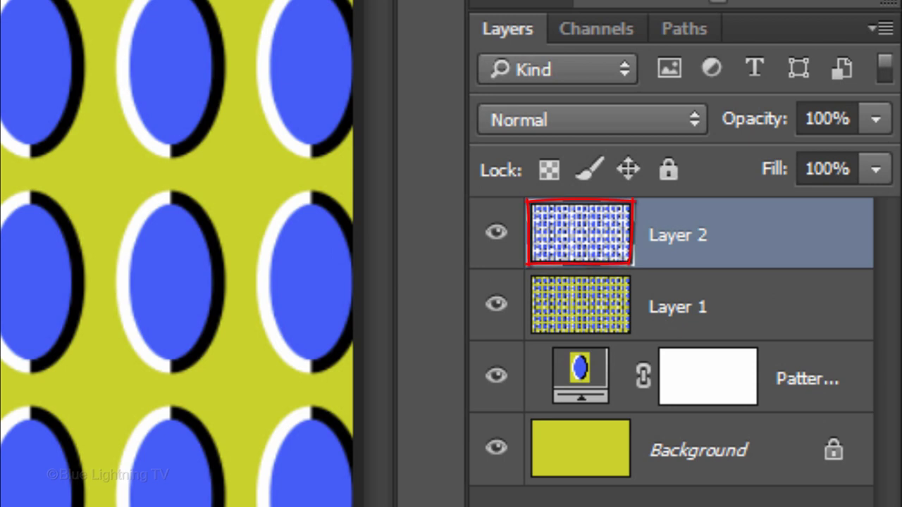
{"action": "left_click", "coordinate": [497, 304]}
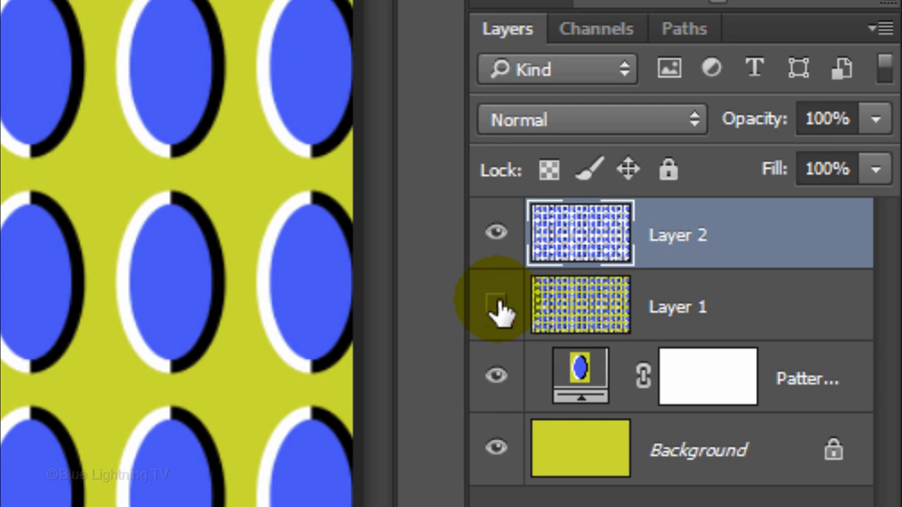
{"action": "left_click", "coordinate": [497, 377]}
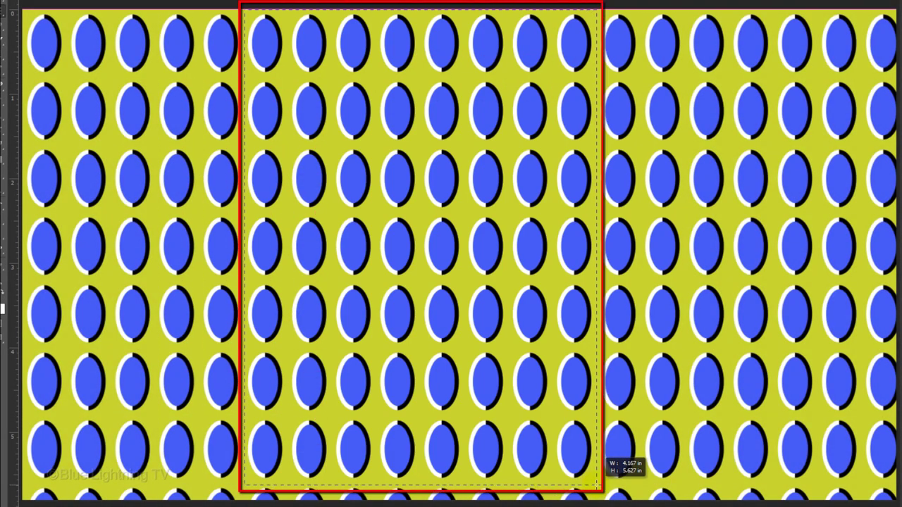
Copy the selected eight-column oval block to Layer 3 and hide Layer 2
{"action": "key", "text": "ctrl+j"}
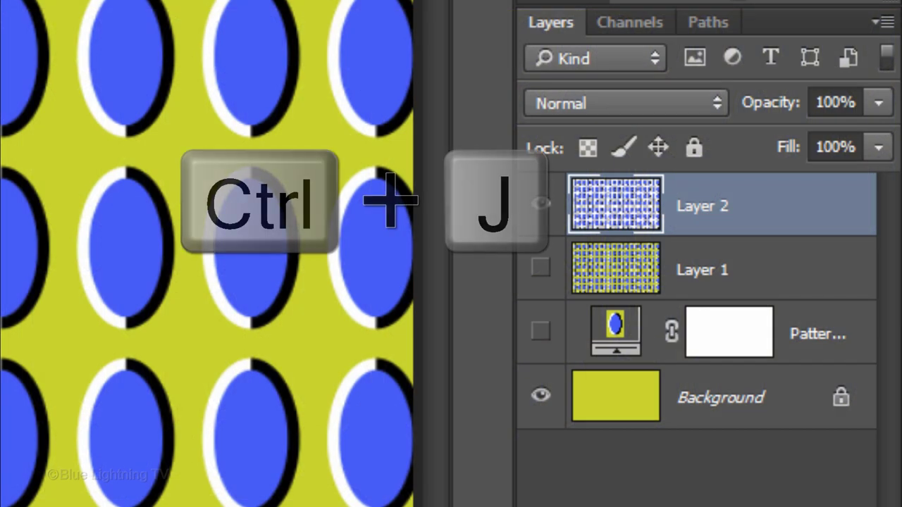
{"action": "key", "text": "ctrl+j"}
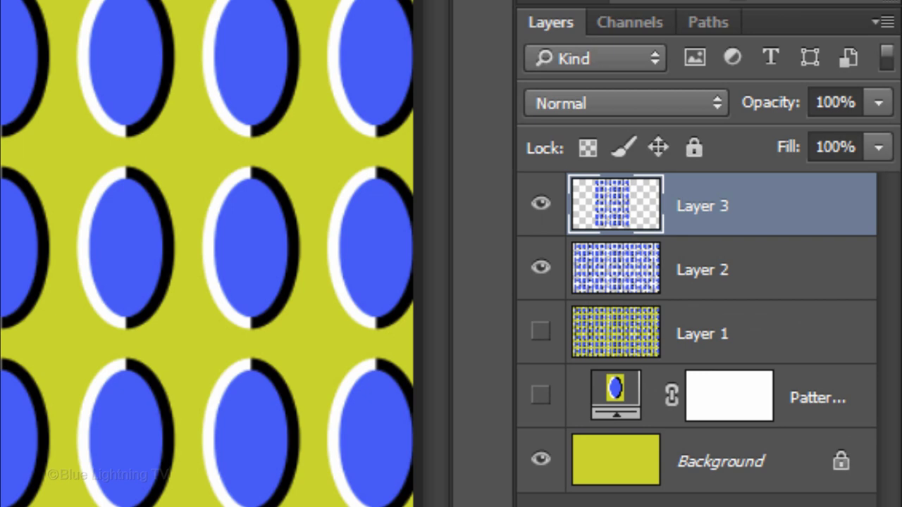
{"action": "left_click", "coordinate": [541, 268]}
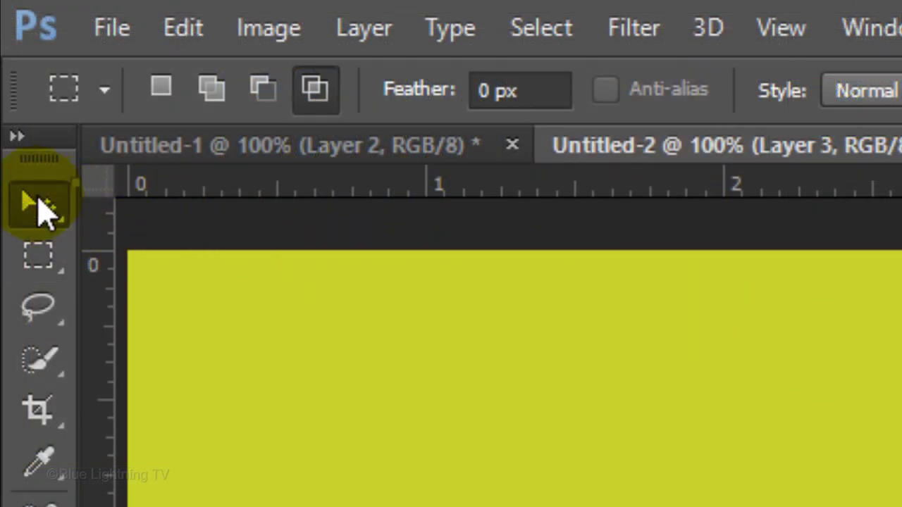
Align the oval block to the canvas's horizontal and vertical centres, then deselect
{"action": "left_click", "coordinate": [40, 208]}
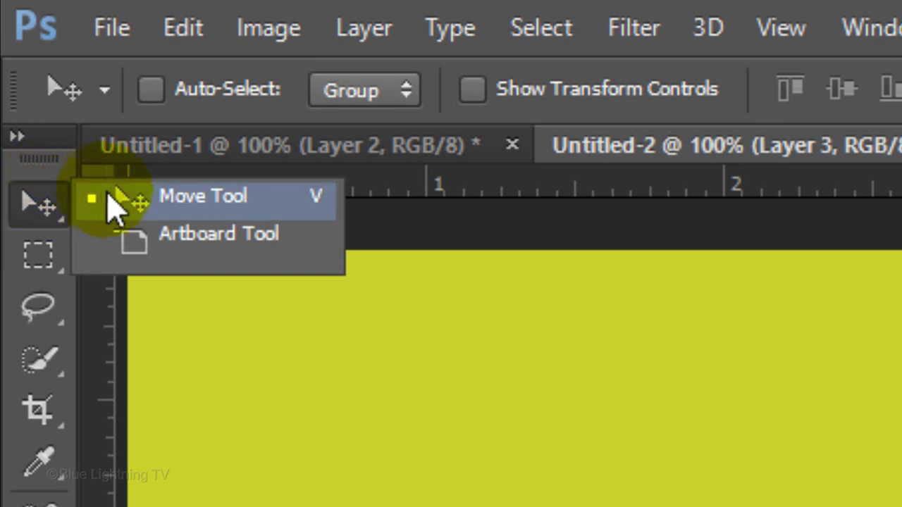
{"action": "left_click", "coordinate": [136, 204]}
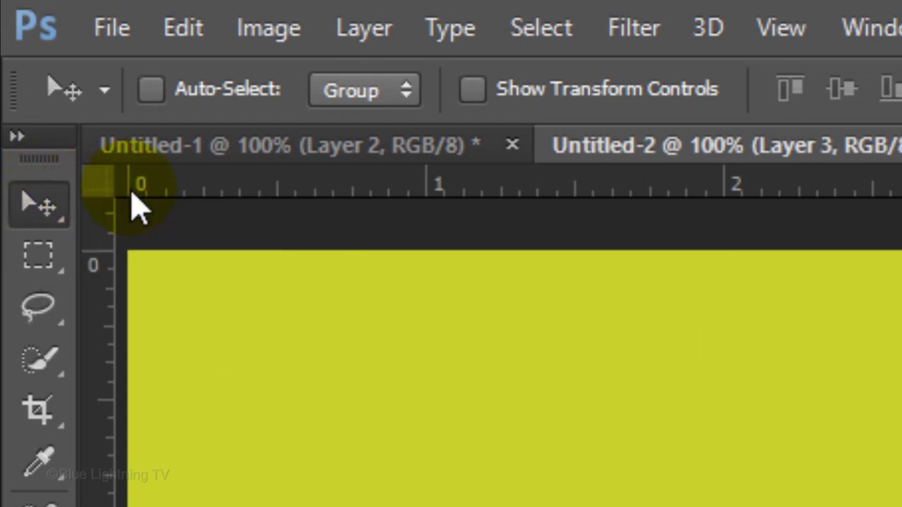
{"action": "key", "text": "ctrl+a"}
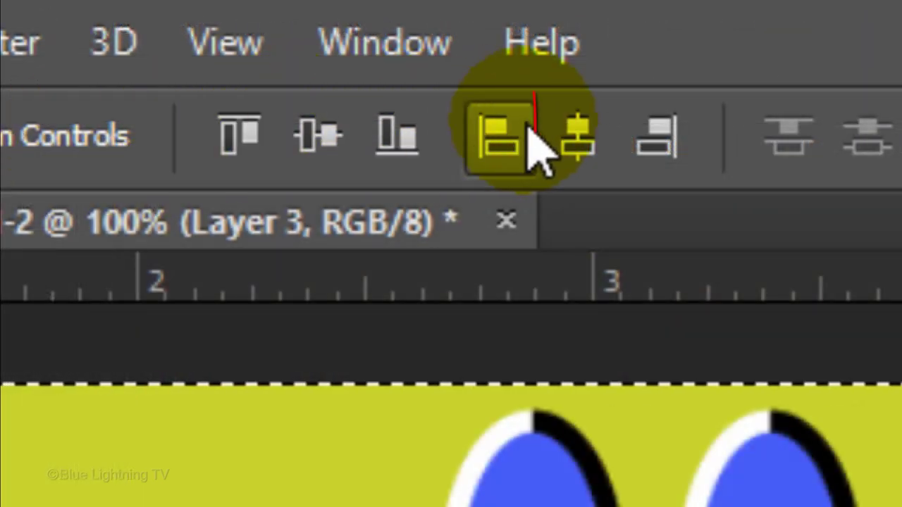
{"action": "left_click", "coordinate": [574, 137]}
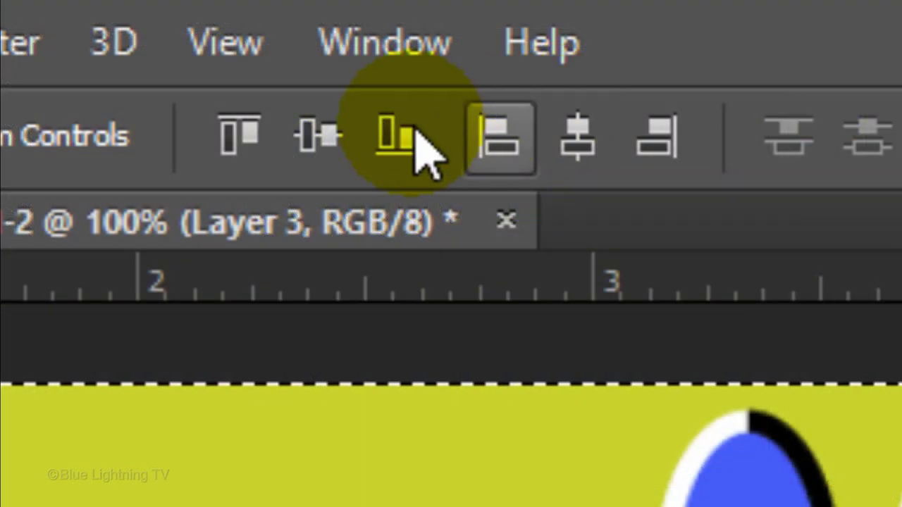
{"action": "left_click", "coordinate": [200, 20]}
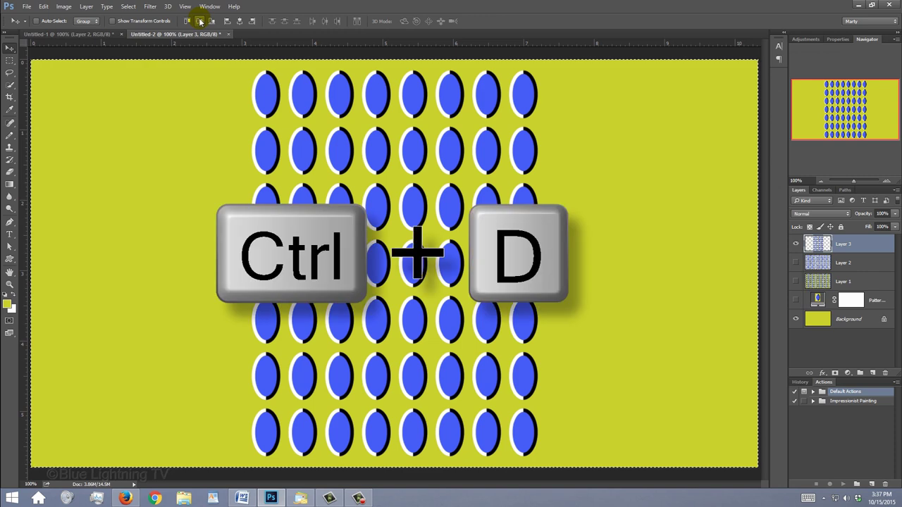
{"action": "key", "text": "ctrl+d"}
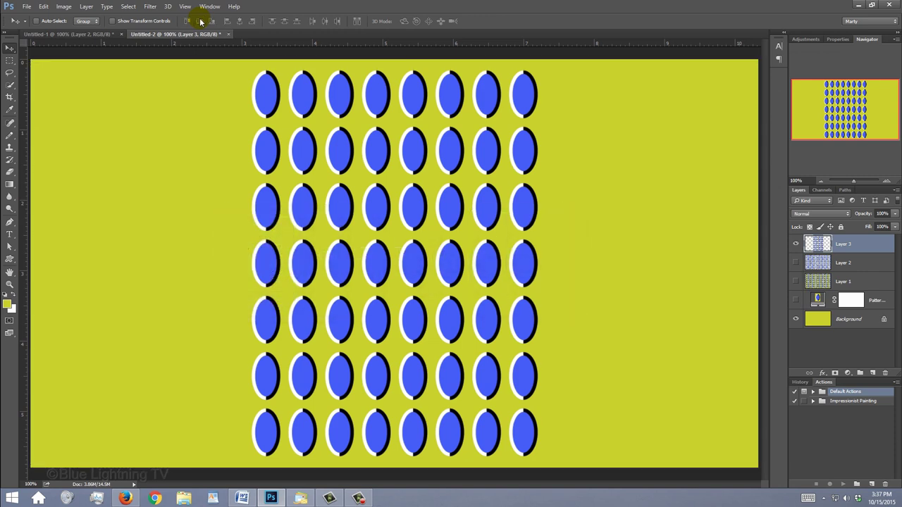
Apply and commit a Fisheye preset warp to the oval block on Layer 3
{"action": "key", "text": "ctrl+t"}
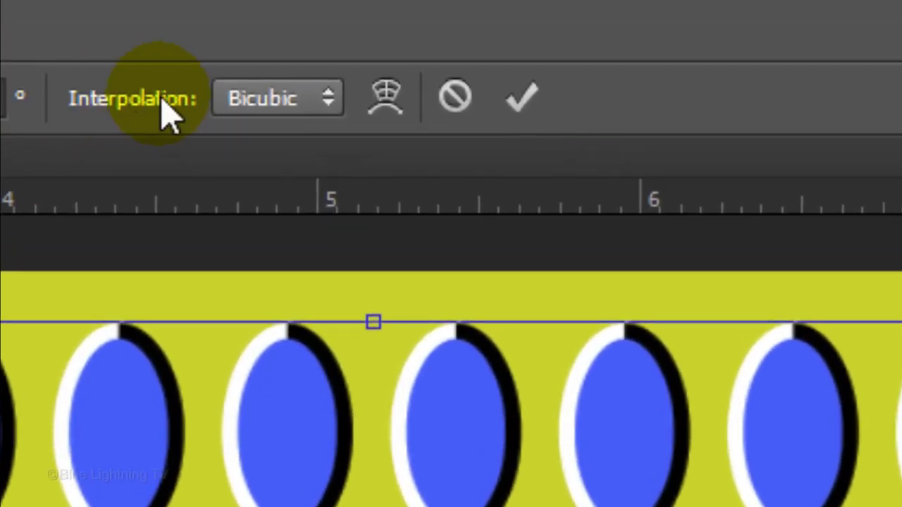
{"action": "left_click", "coordinate": [387, 102]}
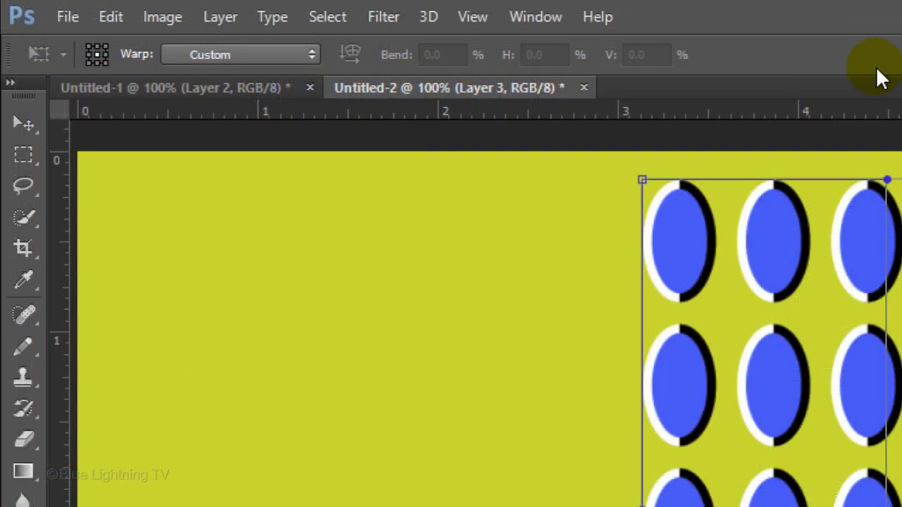
{"action": "left_click", "coordinate": [280, 56]}
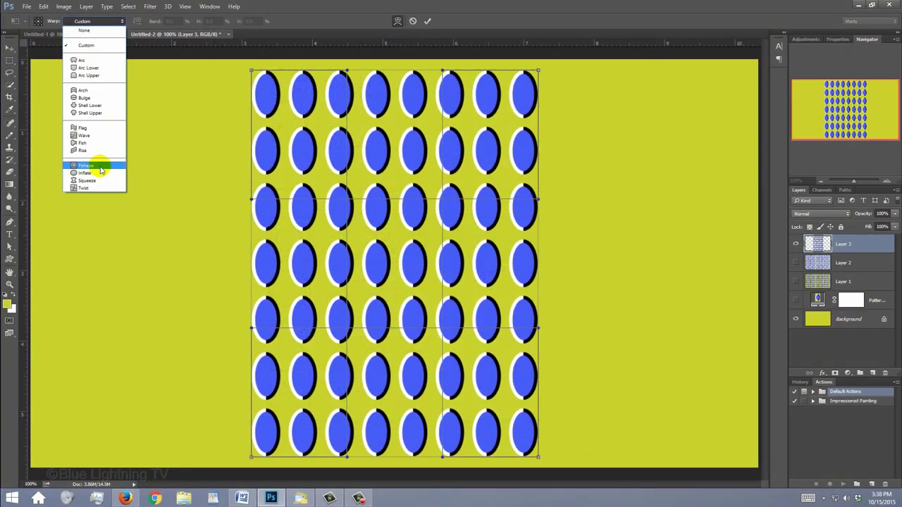
{"action": "left_click", "coordinate": [469, 240]}
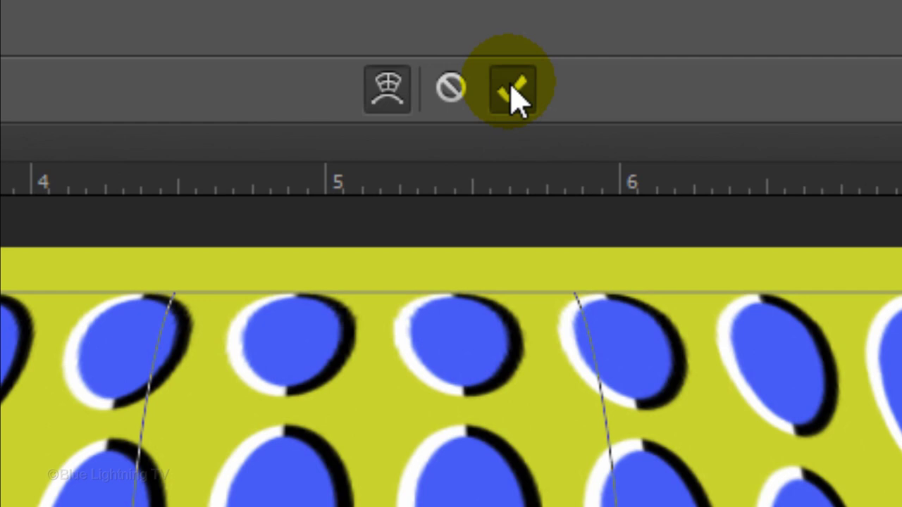
{"action": "key", "text": "Return"}
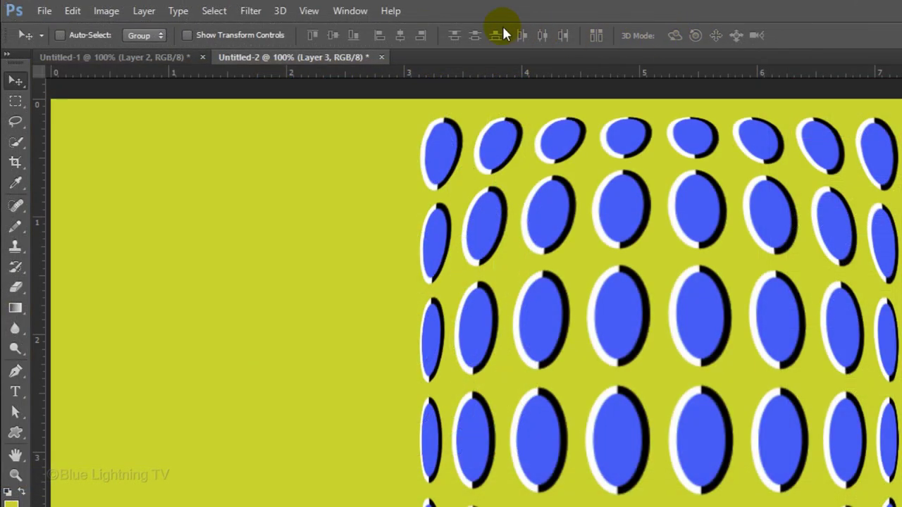
Create a new guide layout with 3 columns and 0 rows
{"action": "left_click", "coordinate": [184, 7]}
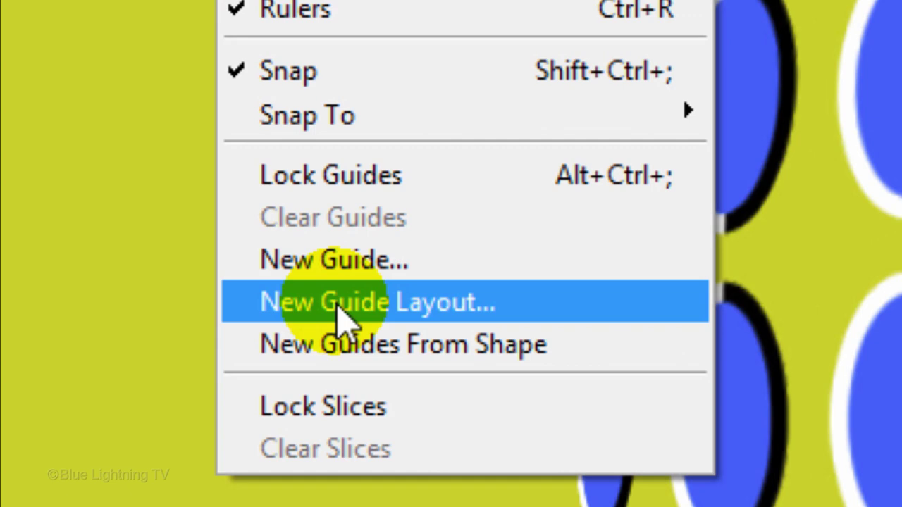
{"action": "left_click", "coordinate": [345, 324]}
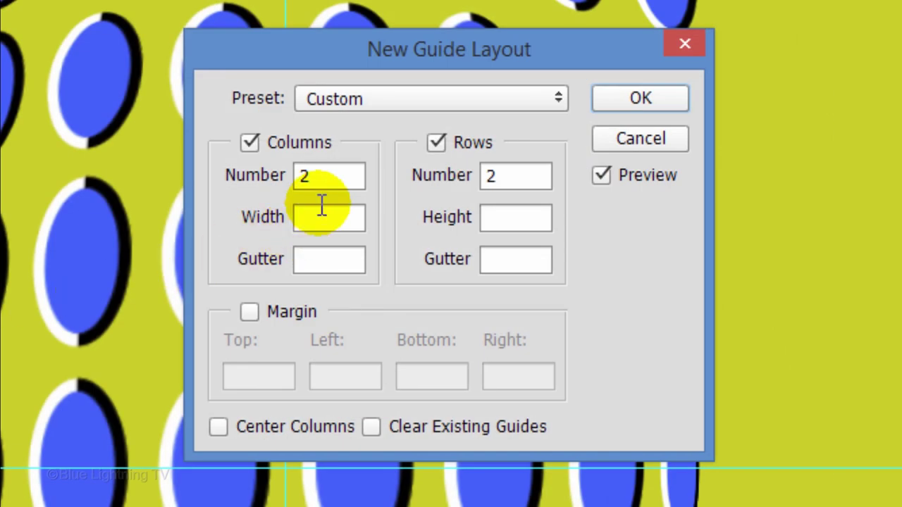
{"action": "left_click", "coordinate": [340, 176]}
{"action": "key", "text": "BackSpace"}
{"action": "type", "text": "3"}
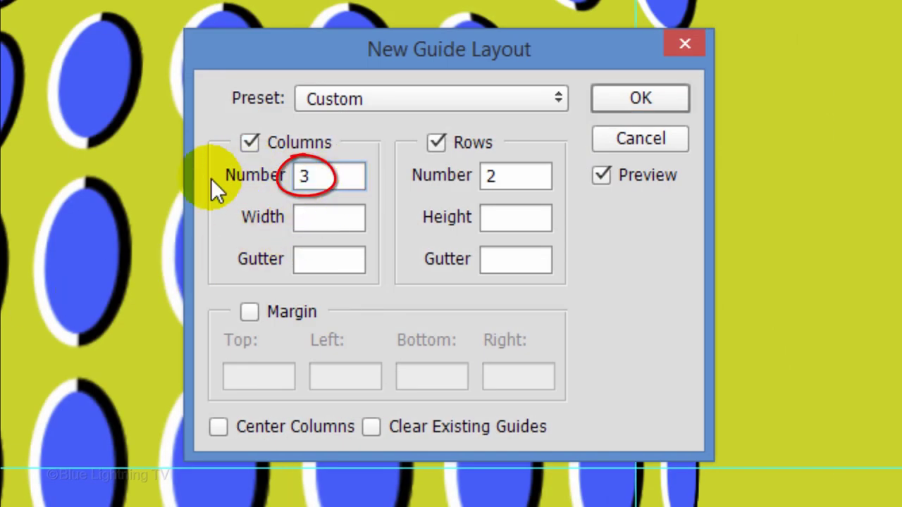
{"action": "left_click", "coordinate": [522, 176]}
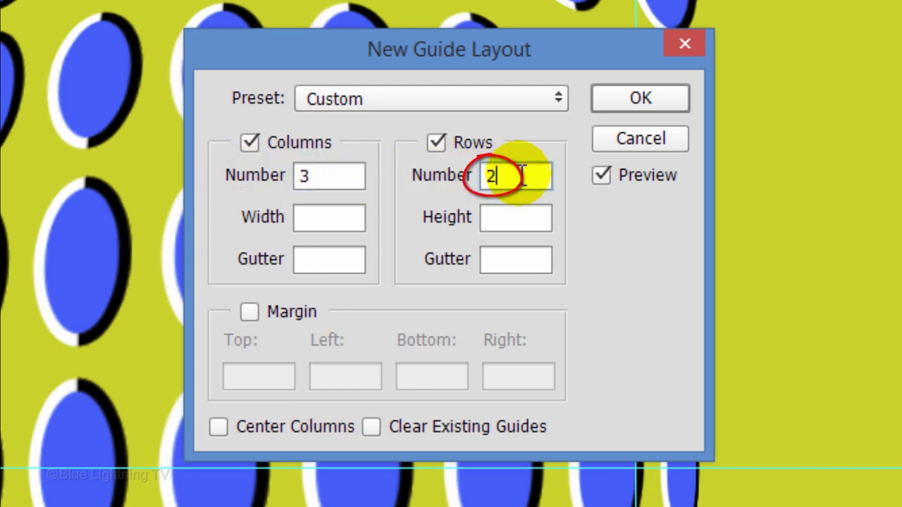
{"action": "type", "text": "0"}
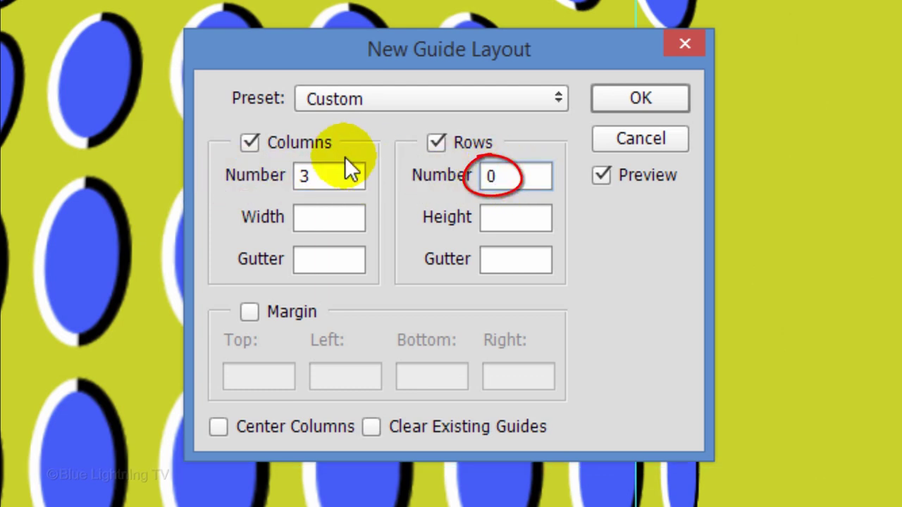
{"action": "left_click", "coordinate": [642, 96]}
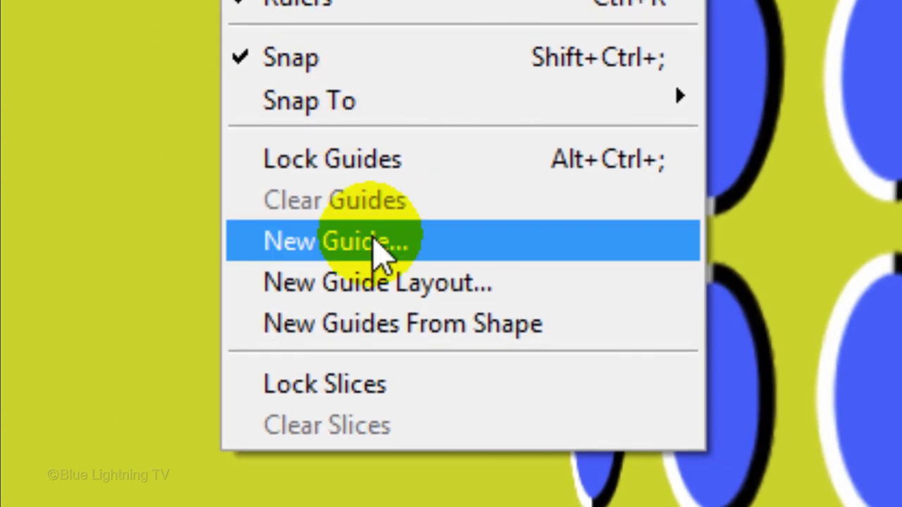
Add a vertical guide at 33.3% of the canvas width
{"action": "left_click", "coordinate": [380, 254]}
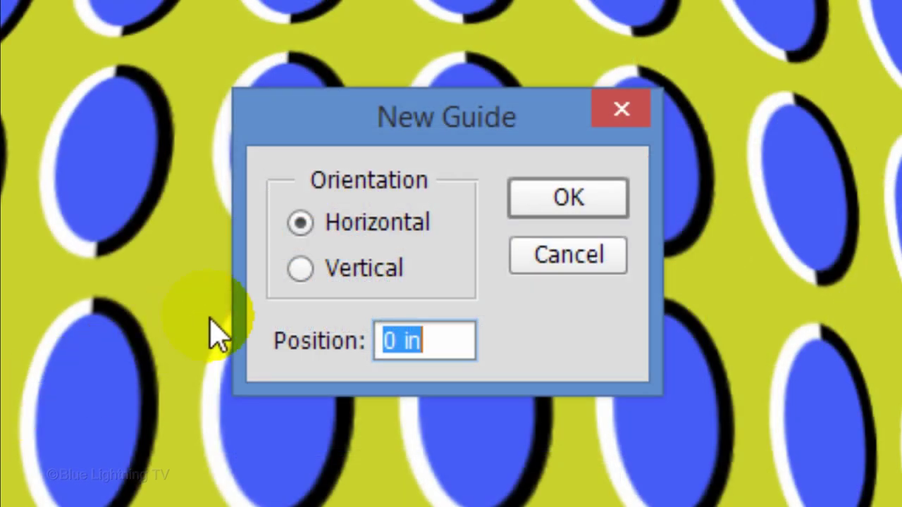
{"action": "left_click", "coordinate": [300, 268]}
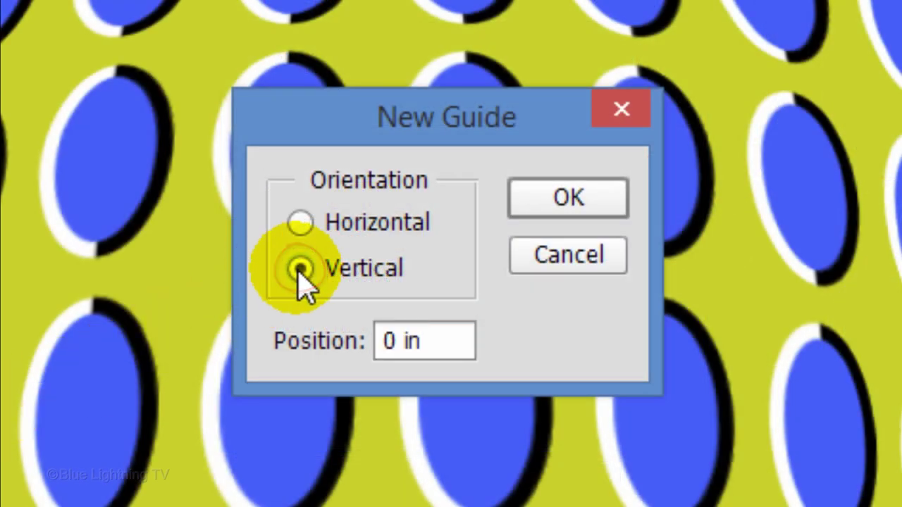
{"action": "left_click", "coordinate": [442, 334]}
{"action": "left_click_drag", "start_coordinate": [442, 334], "coordinate": [373, 341]}
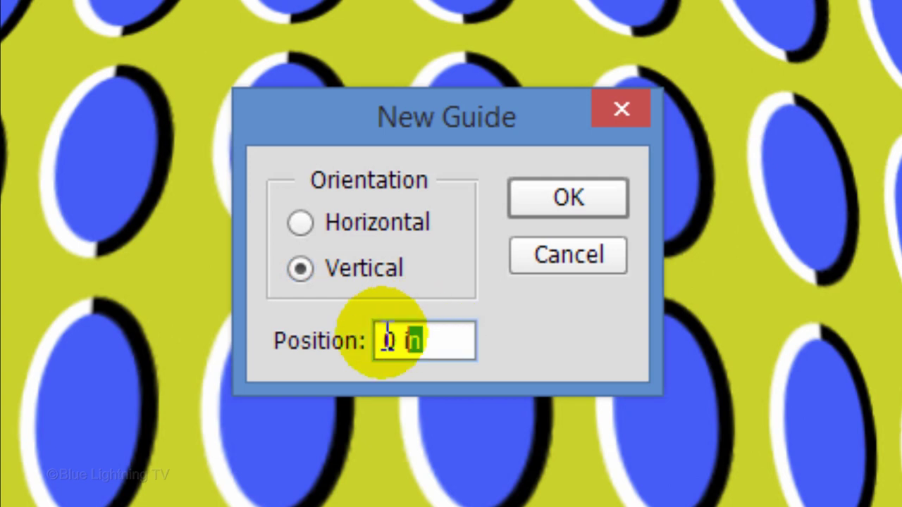
{"action": "type", "text": "33.3%"}
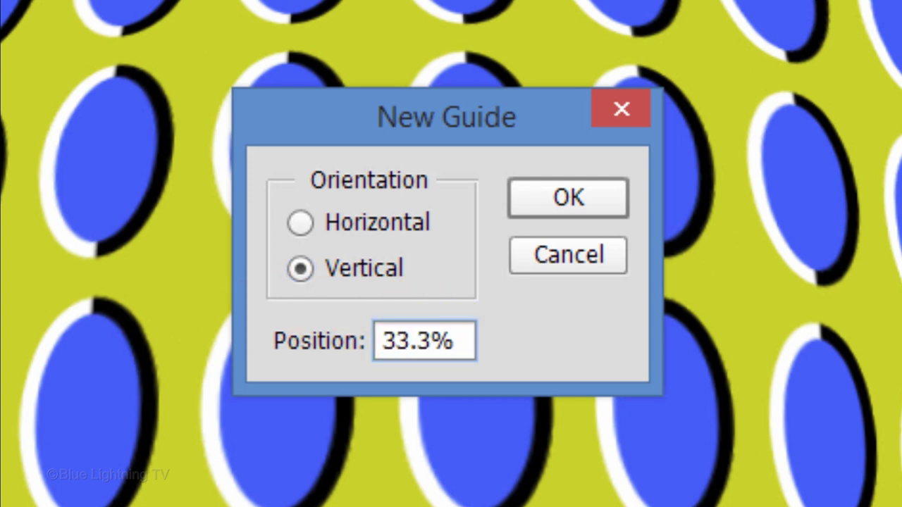
{"action": "key", "text": "Return"}
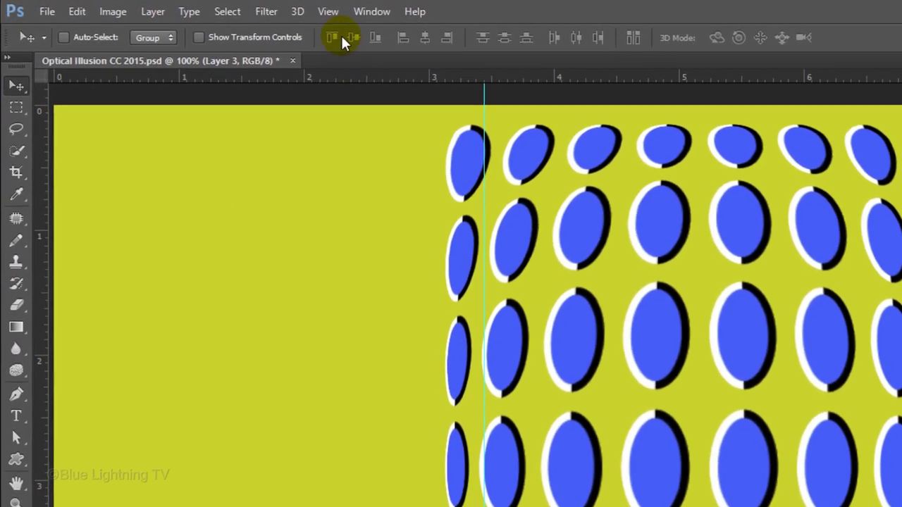
Add a second vertical guide at 66.6% of the canvas width
{"action": "left_click", "coordinate": [186, 7]}
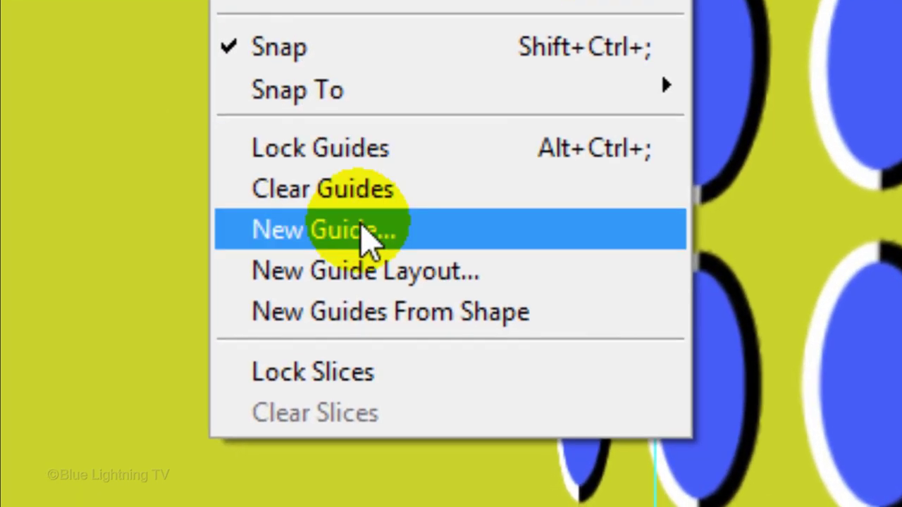
{"action": "left_click", "coordinate": [370, 236]}
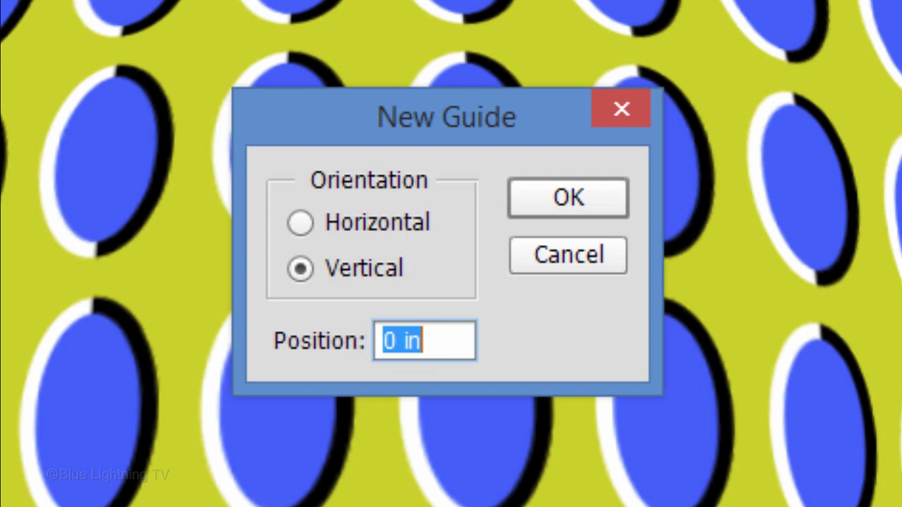
{"action": "type", "text": "66.6%"}
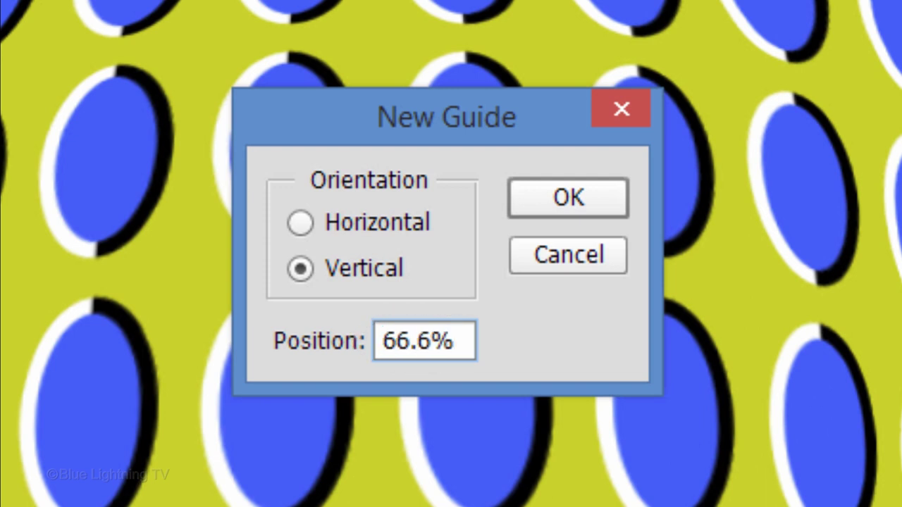
{"action": "key", "text": "Return"}
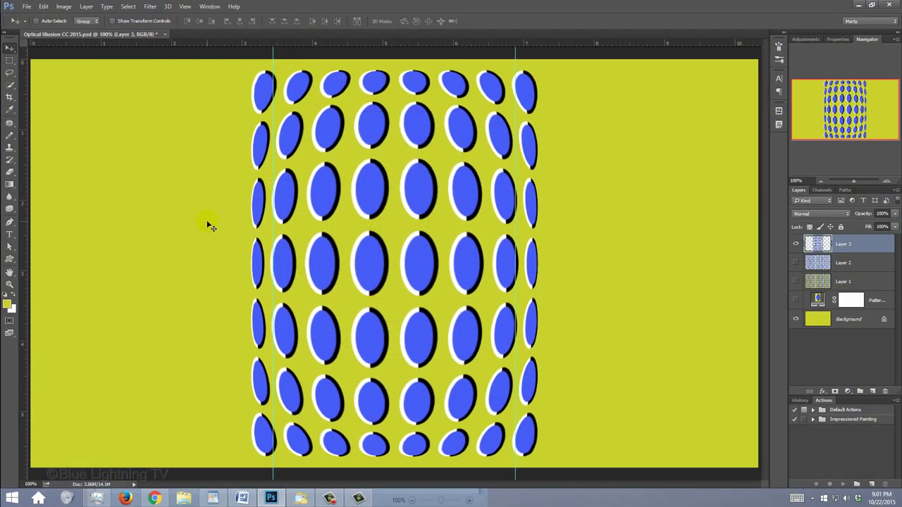
Scale the warped oval block inward symmetrically with Alt+Shift to fit between the guides
{"action": "key", "text": "ctrl+t"}
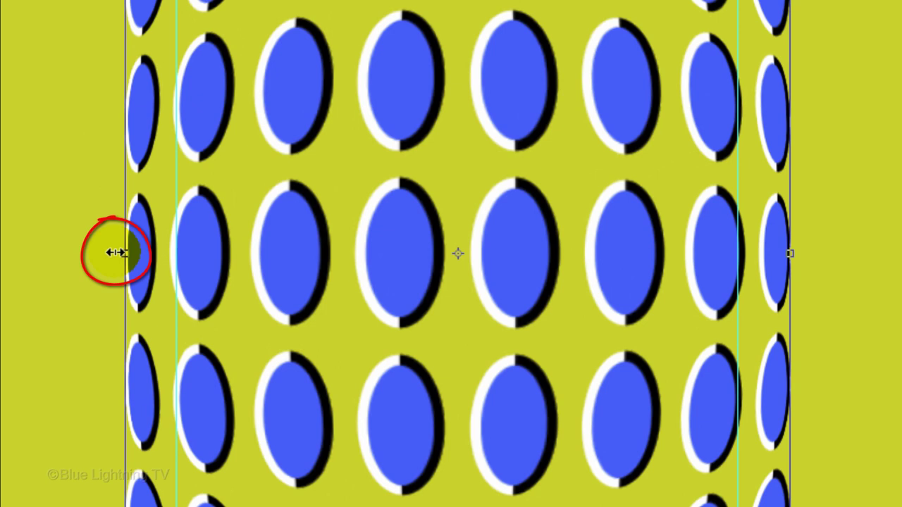
{"action": "key", "text": "alt+shift"}
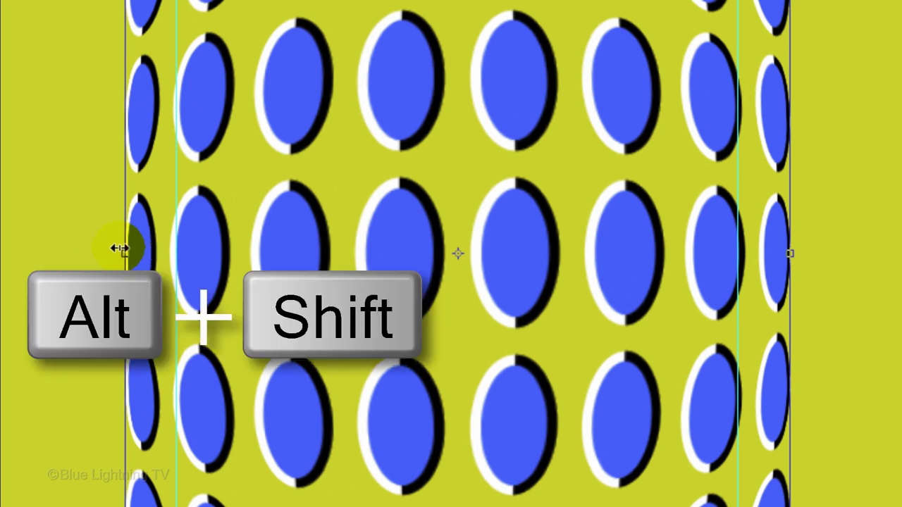
{"action": "left_click_drag", "start_coordinate": [120, 248], "coordinate": [164, 241]}
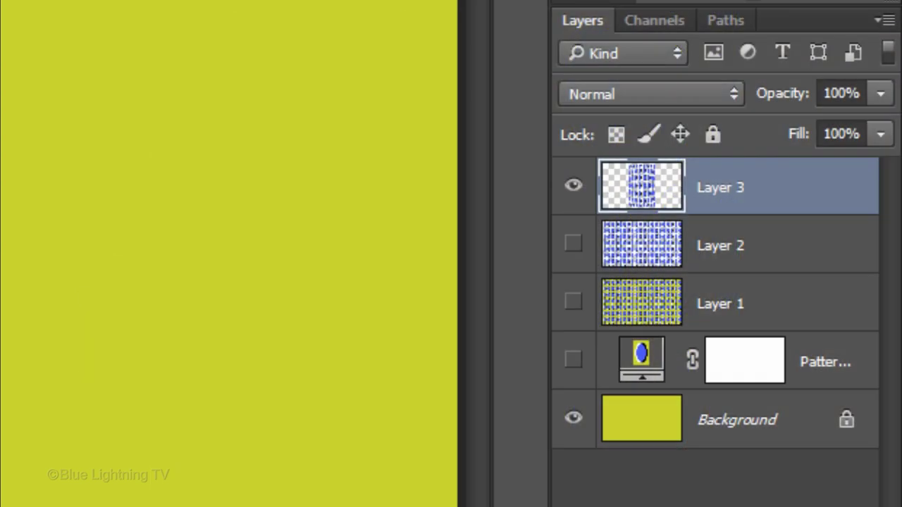
Duplicate Layer 3 and flip the copy horizontally into the left third of the canvas
{"action": "key", "text": "ctrl+j"}
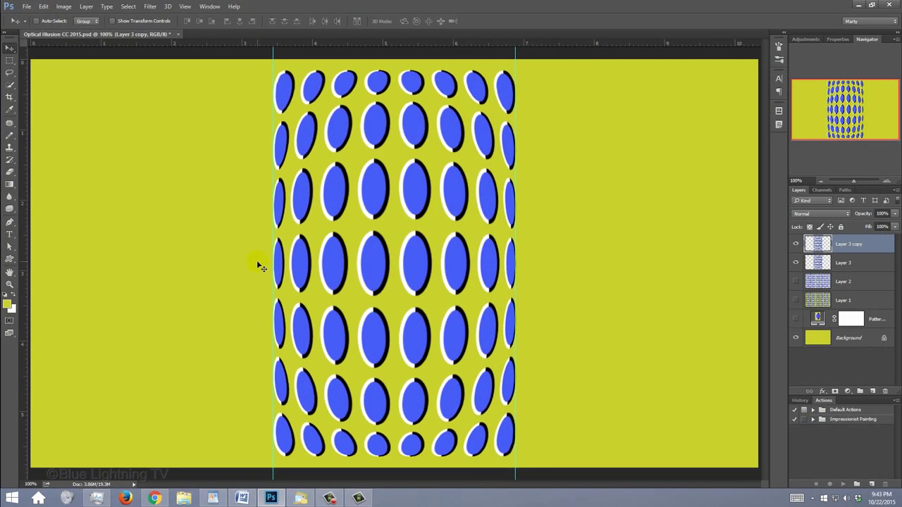
{"action": "key", "text": "ctrl+t"}
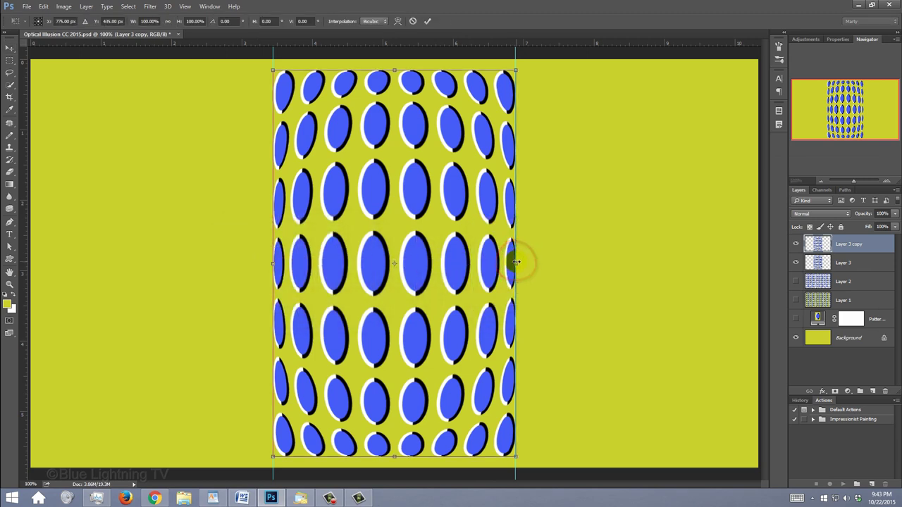
{"action": "left_click_drag", "start_coordinate": [517, 262], "coordinate": [31, 257]}
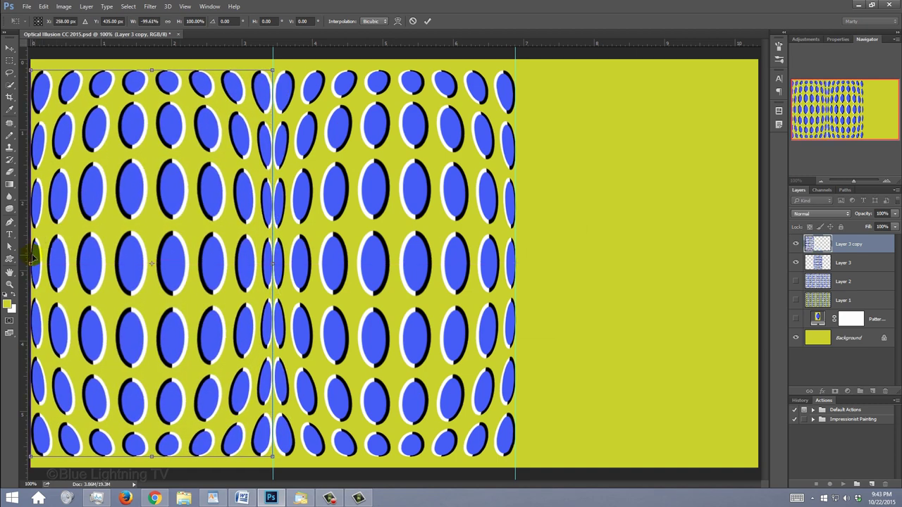
{"action": "key", "text": "Return"}
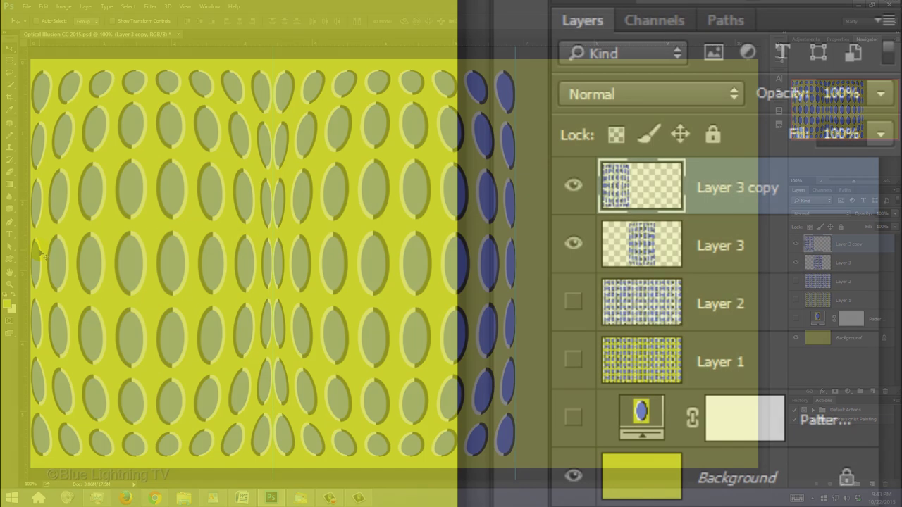
Create Layer 3 copy 2 from the mirrored copy and move it into the canvas's right third
{"action": "key", "text": "ctrl+j"}
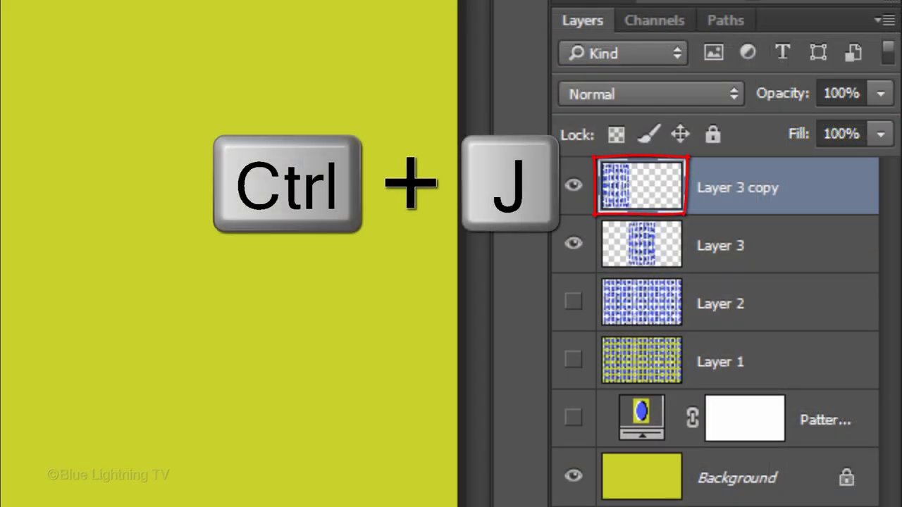
{"action": "key", "text": "ctrl+j"}
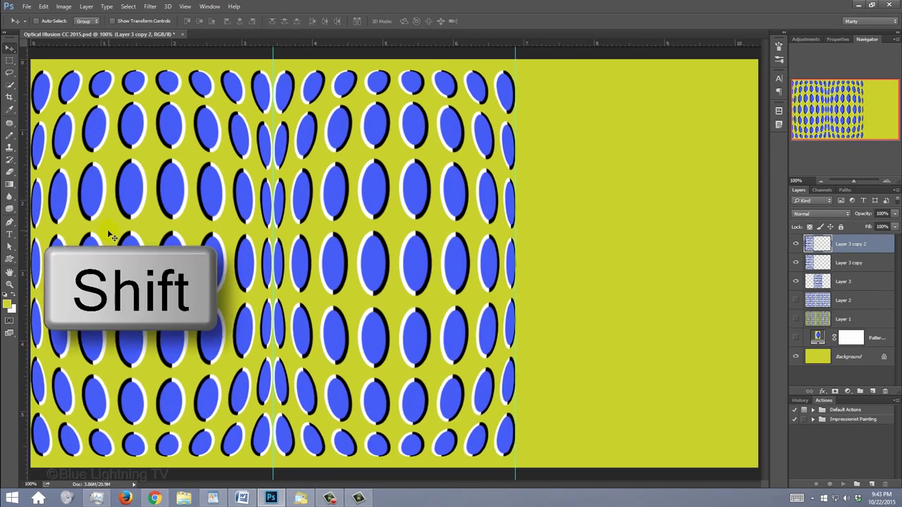
{"action": "left_click_drag", "start_coordinate": [111, 238], "coordinate": [594, 251]}
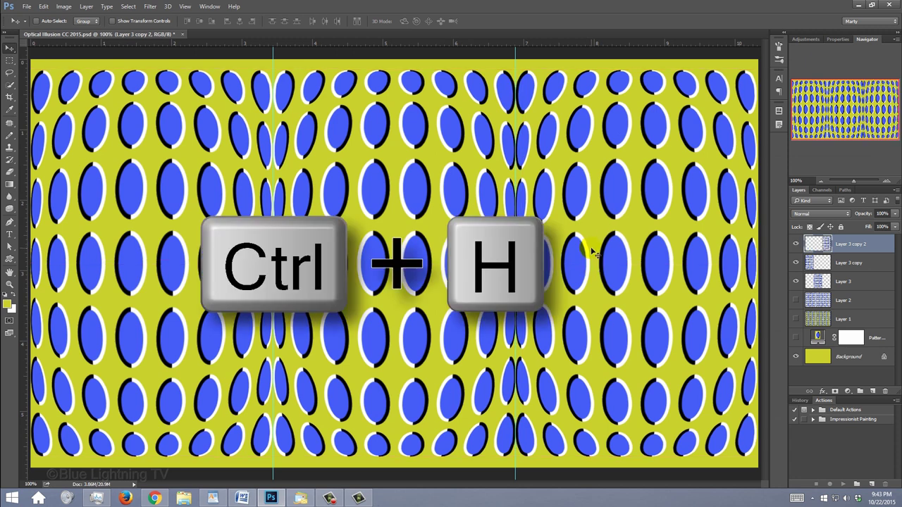
{"action": "key", "text": "ctrl+h"}
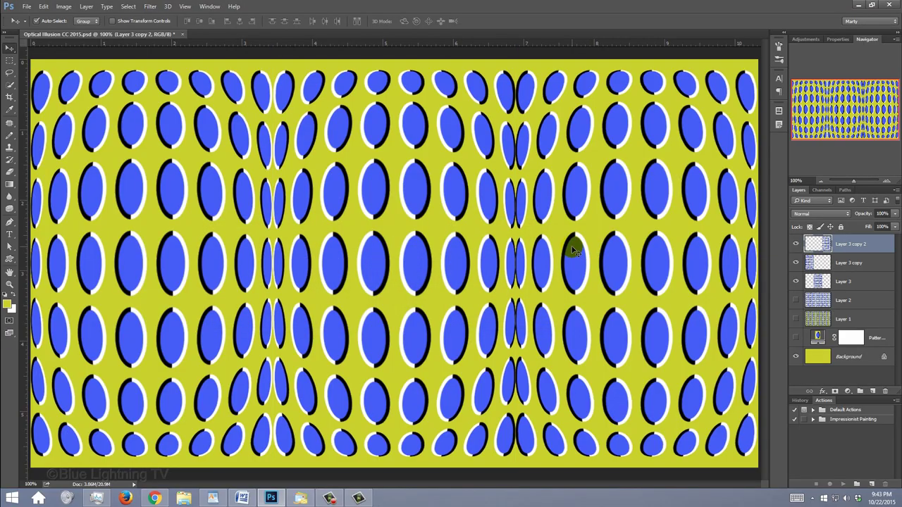